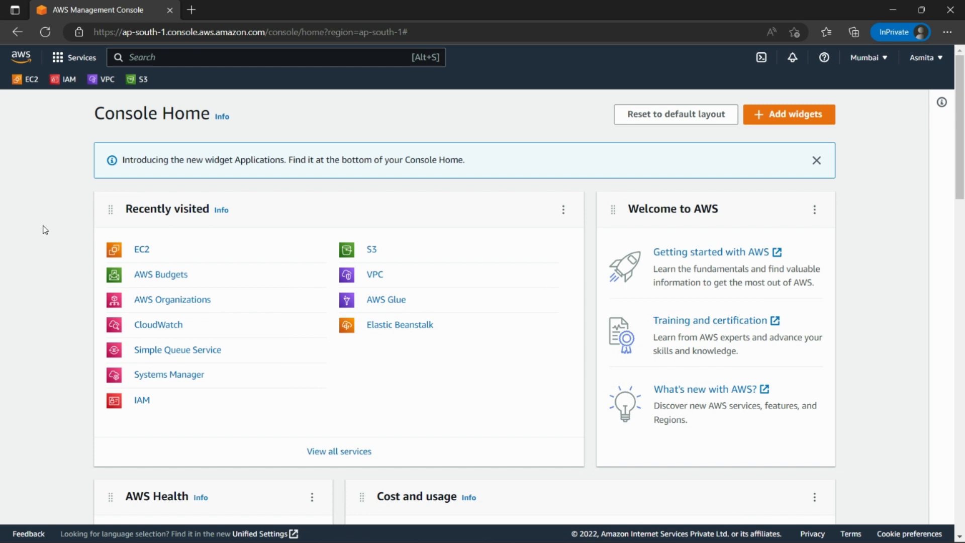
- Open the EC2 dashboard and look through the list of available AWS regions
left_click(144, 251)
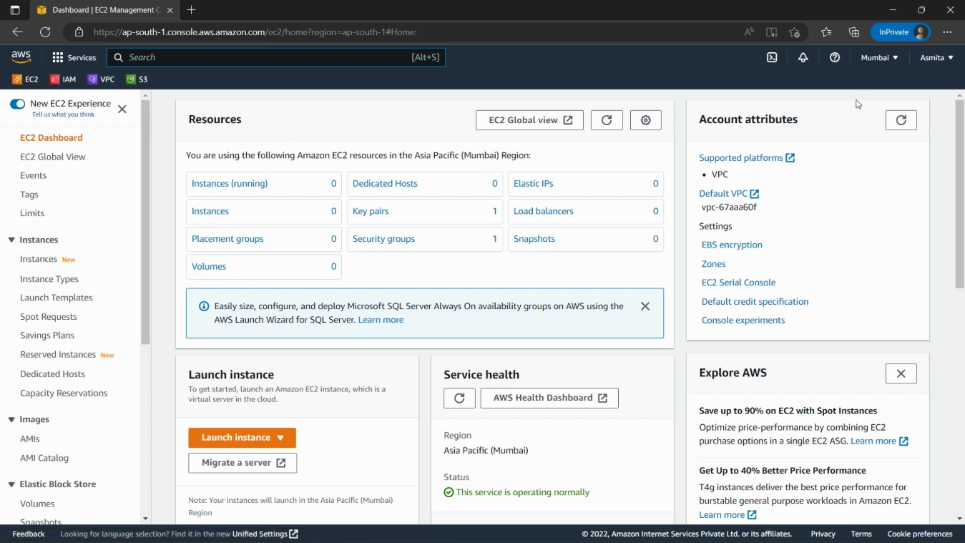
left_click(879, 63)
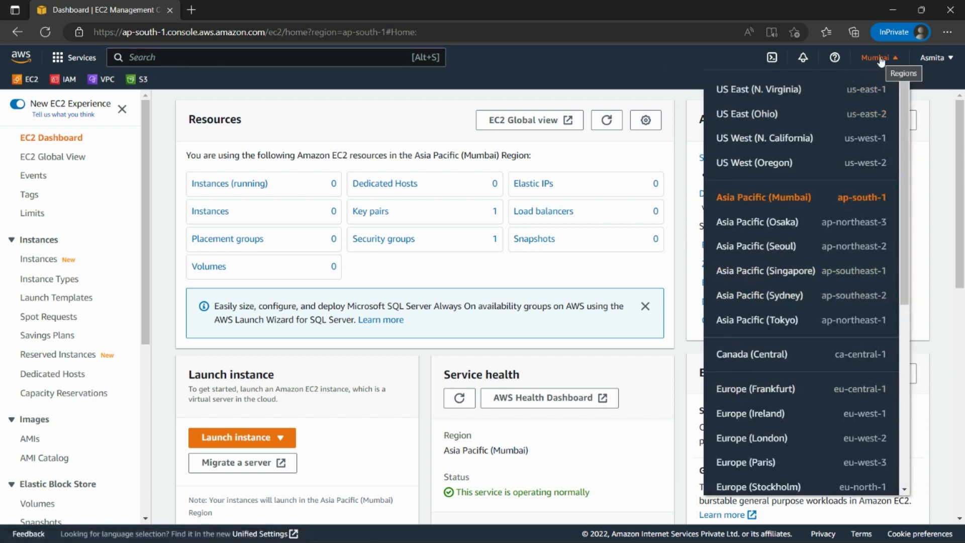
left_click(649, 59)
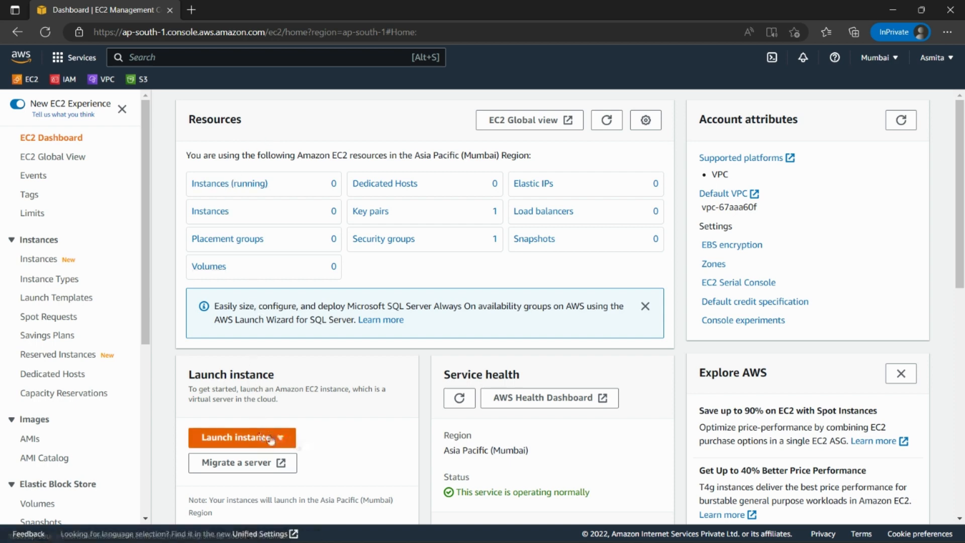
- Show the EC2 instances list without the running-state filter and start launching a new instance
left_click(212, 187)
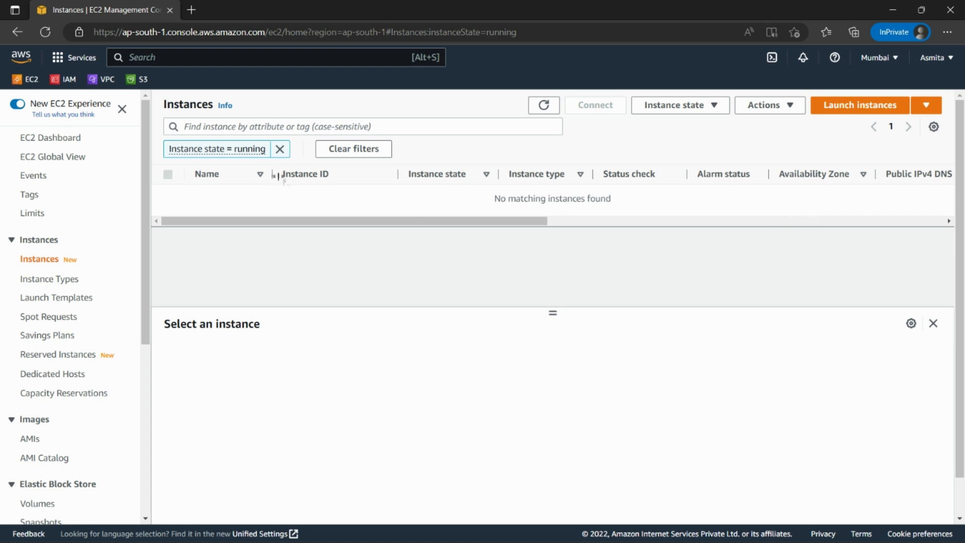
left_click(280, 151)
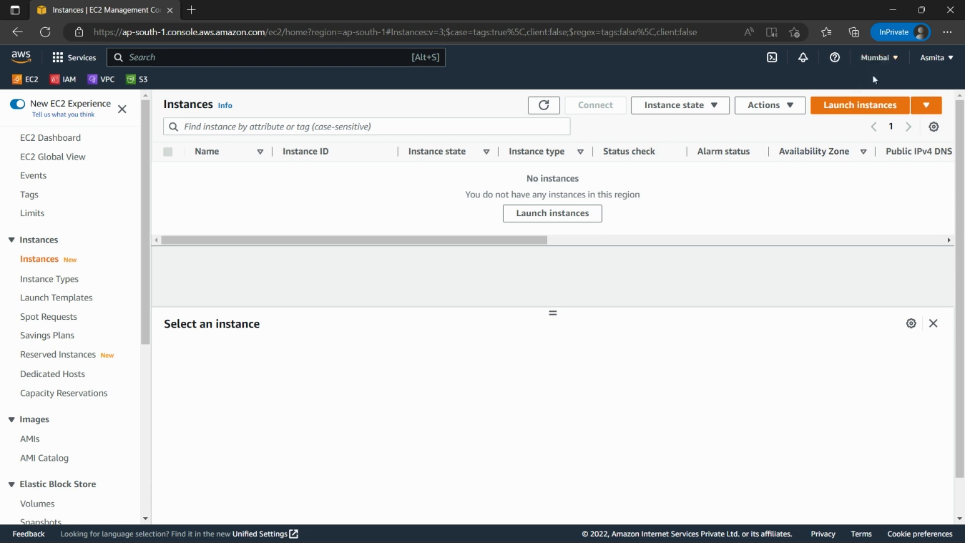
left_click(875, 110)
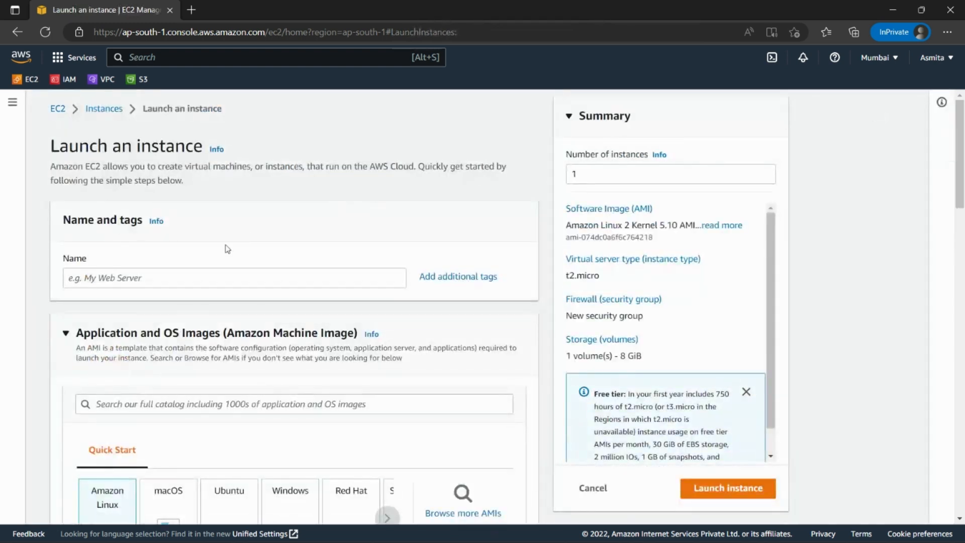
- Name the new instance "Server 12"
left_click(196, 280)
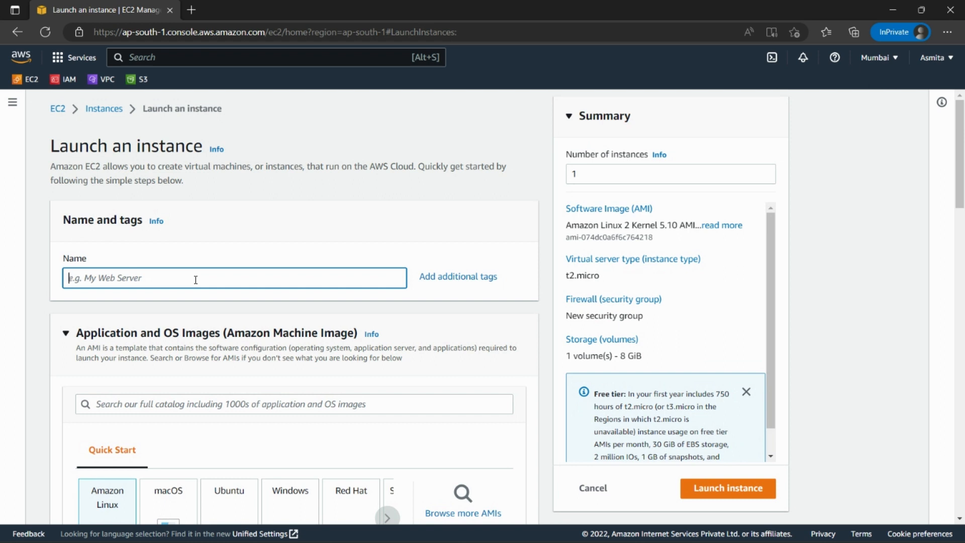
type("Server 12")
left_click(34, 321)
- Select the Windows operating system with the Microsoft Windows Server 2022 Base machine image
scroll(34, 321, "down", 3)
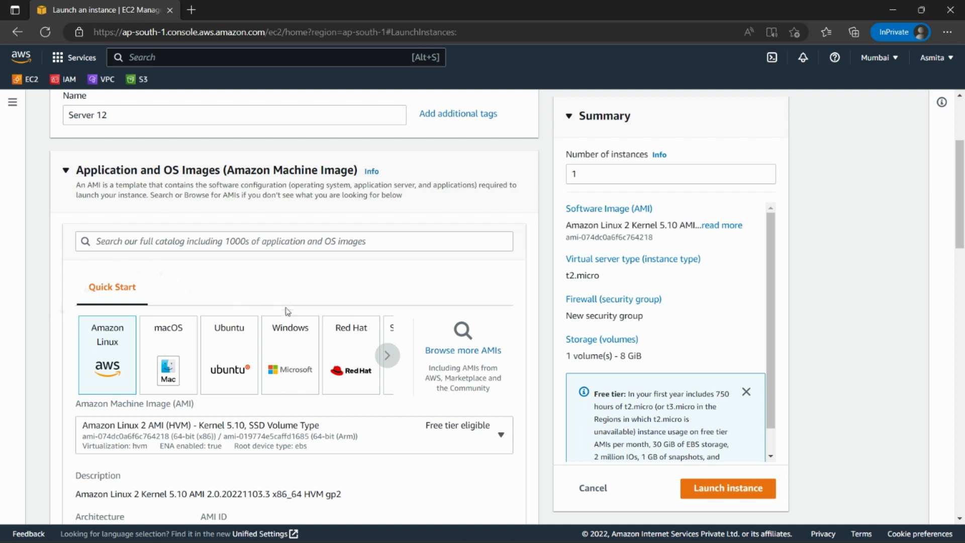
left_click(292, 354)
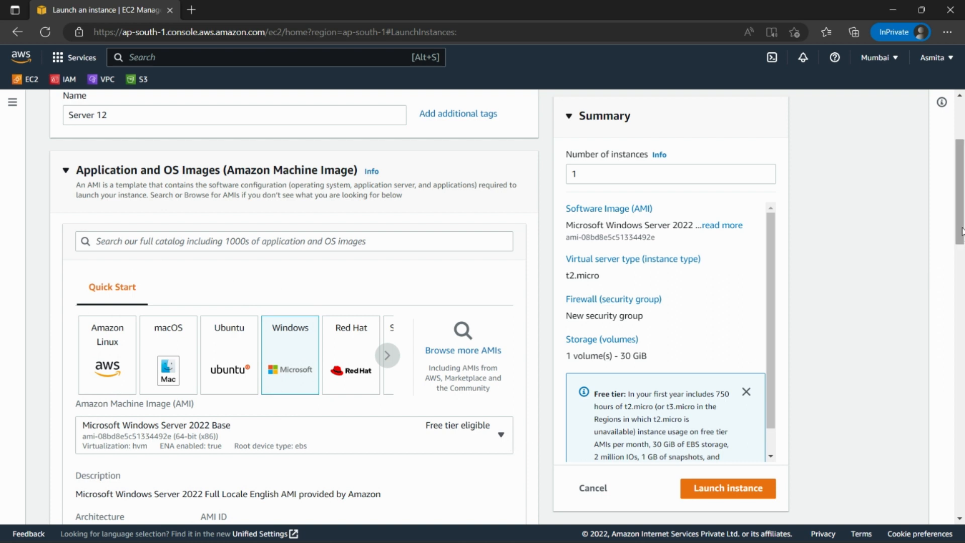
left_click_drag(962, 235, 956, 249)
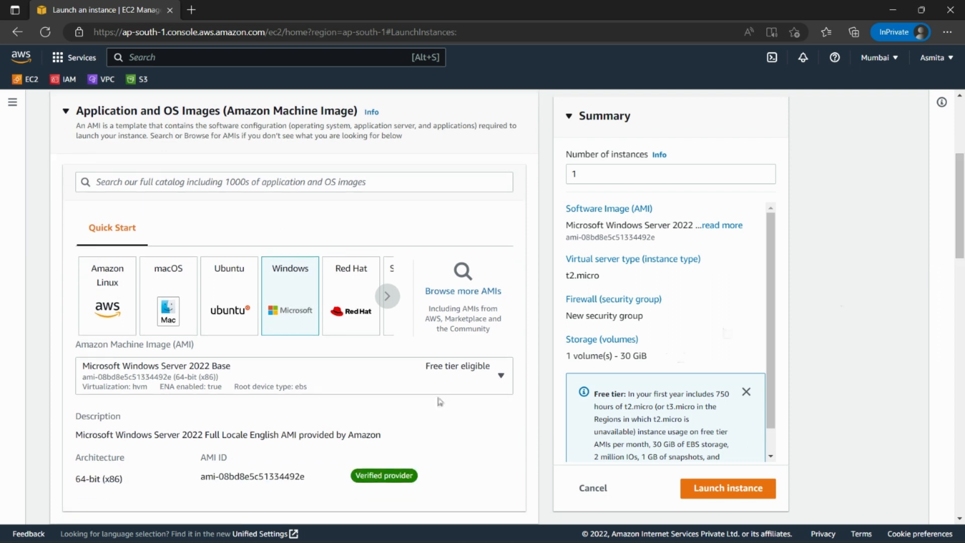
left_click(497, 382)
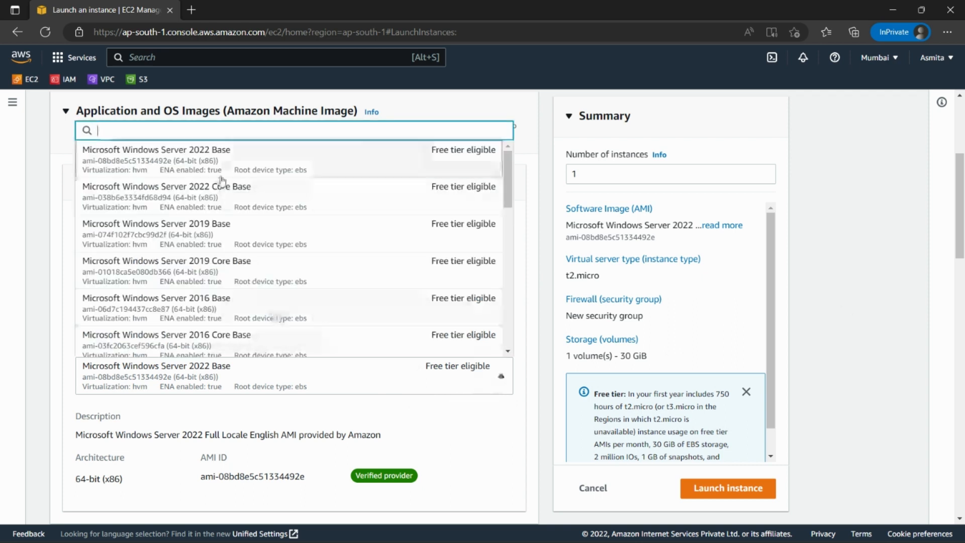
left_click(183, 160)
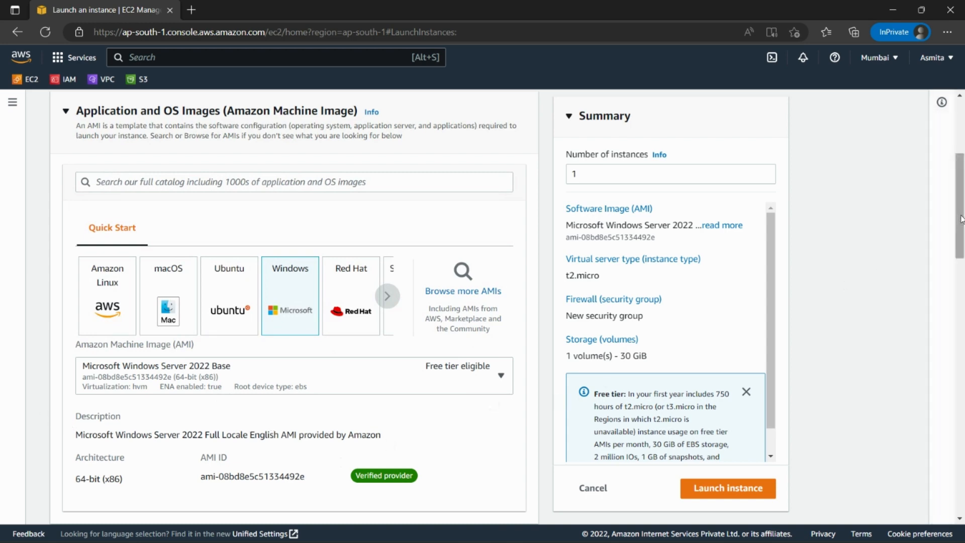
- Examine the available instance types and their pricing for the new instance
left_click_drag(961, 218, 952, 292)
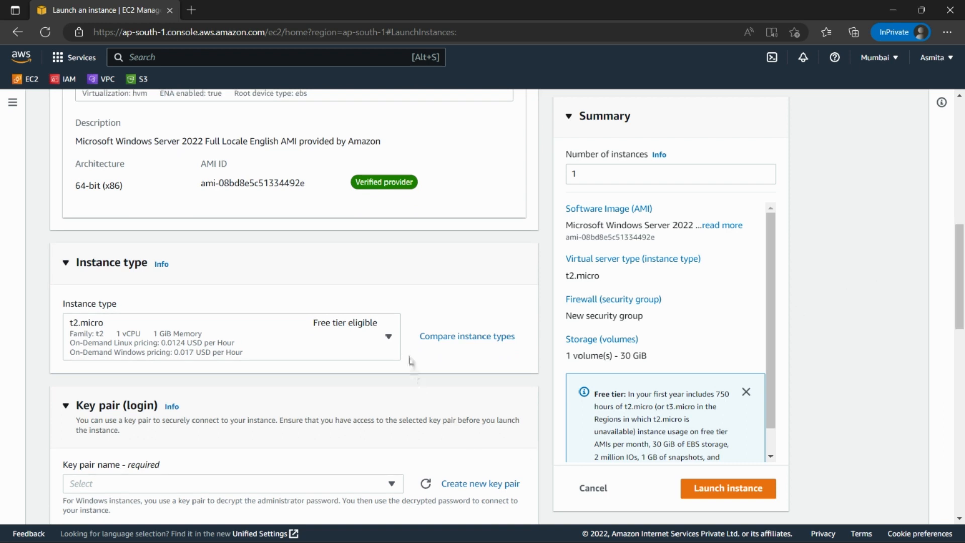
left_click(388, 338)
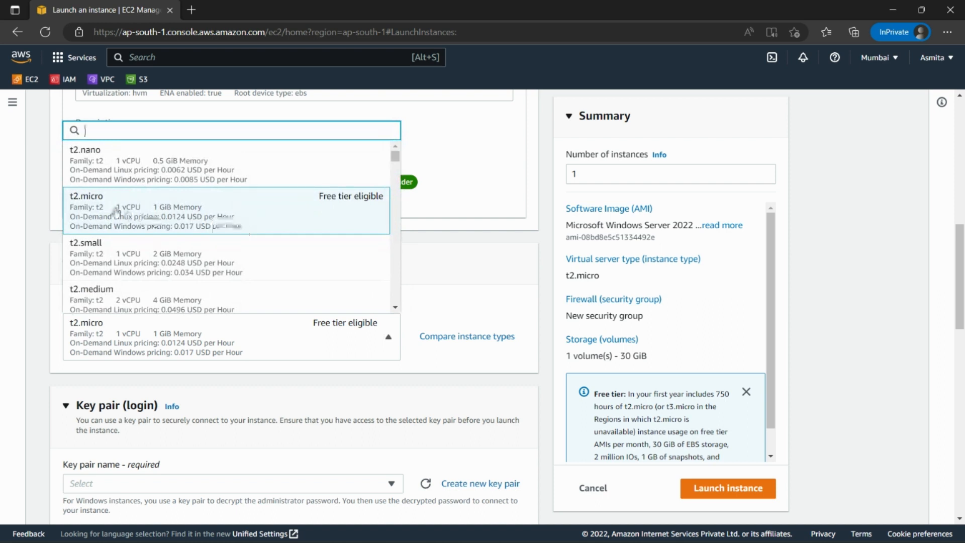
left_click(35, 317)
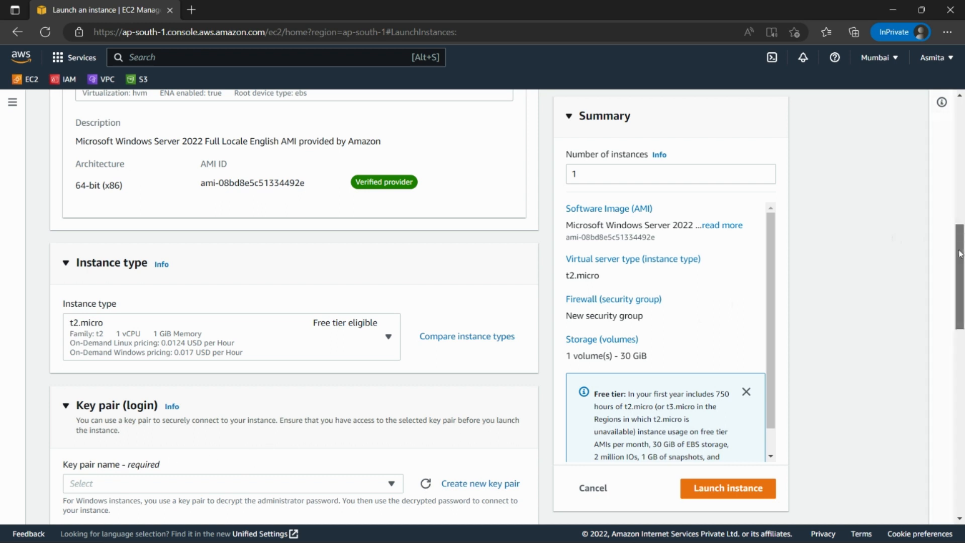
- Create a new key pair named "Server12-keyPair" in .pem format for logging in to the instance
left_click_drag(960, 254, 960, 301)
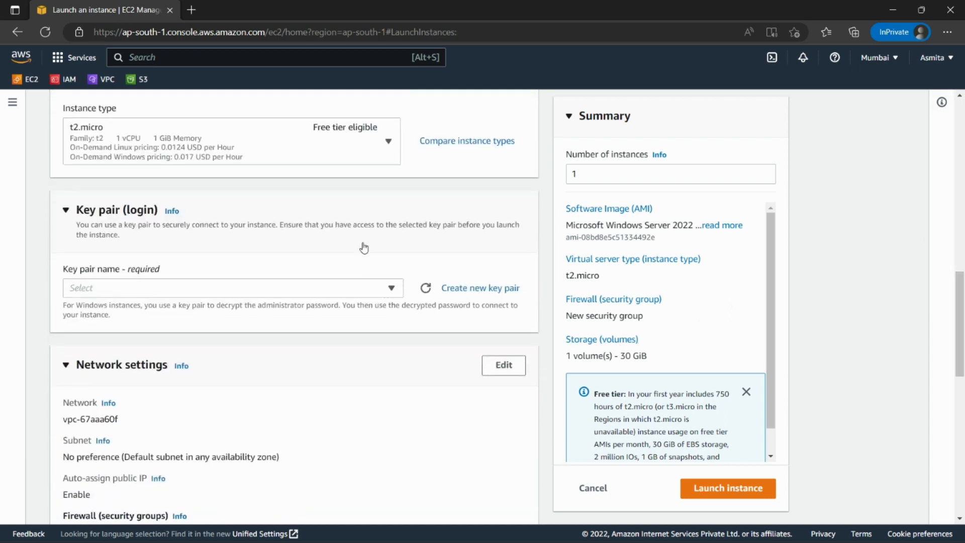
left_click(355, 289)
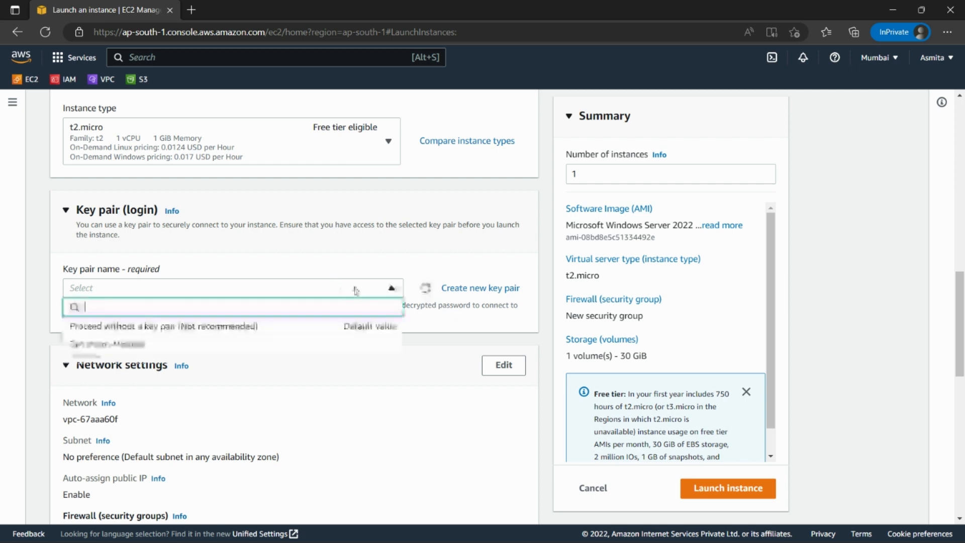
left_click(330, 292)
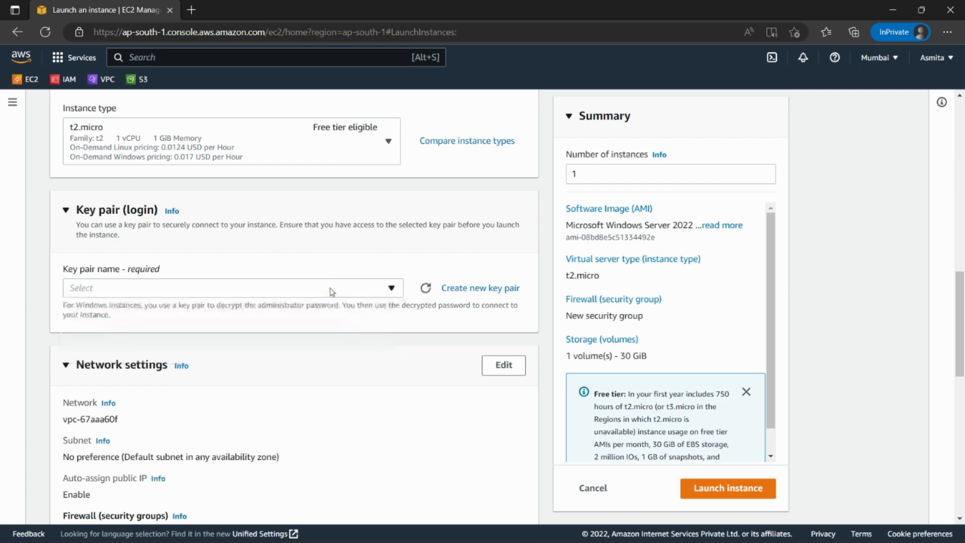
left_click(476, 294)
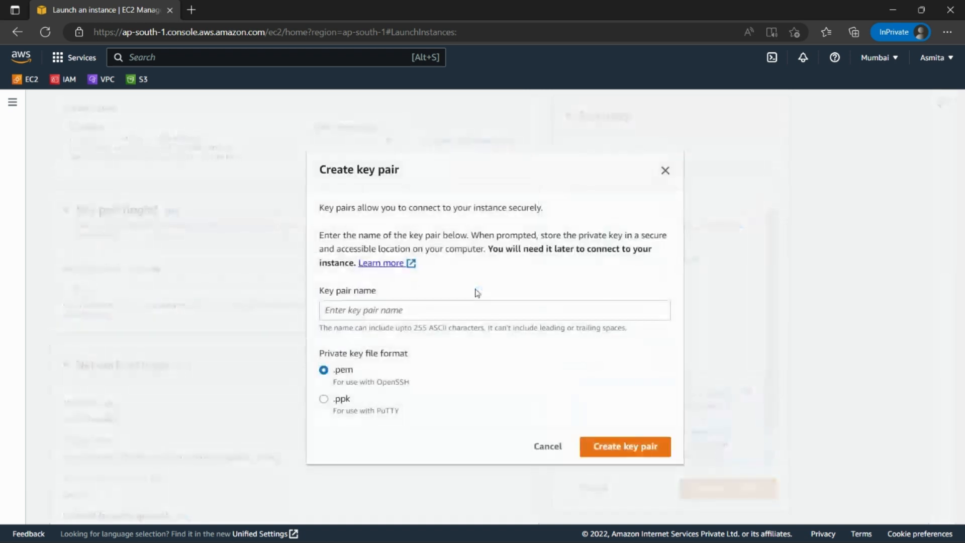
left_click(437, 310)
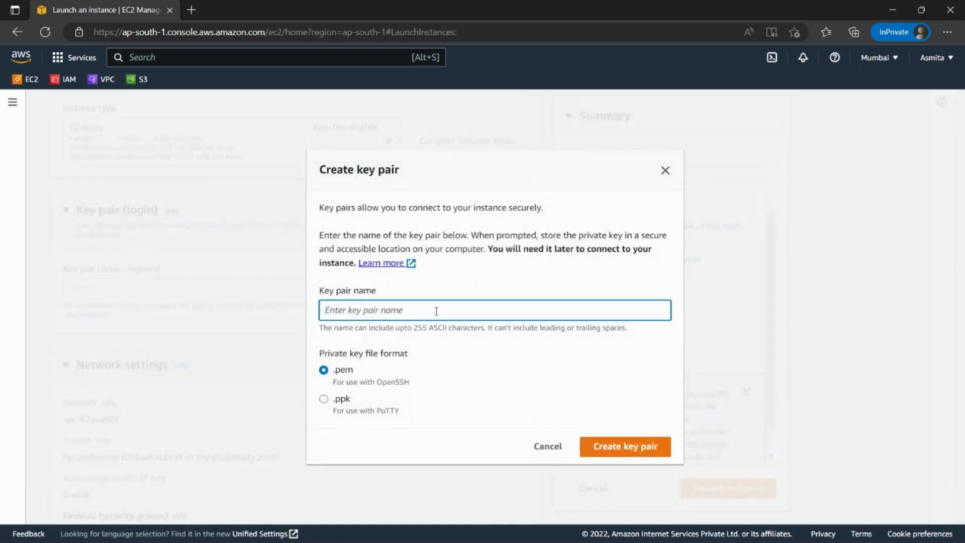
type("Serve")
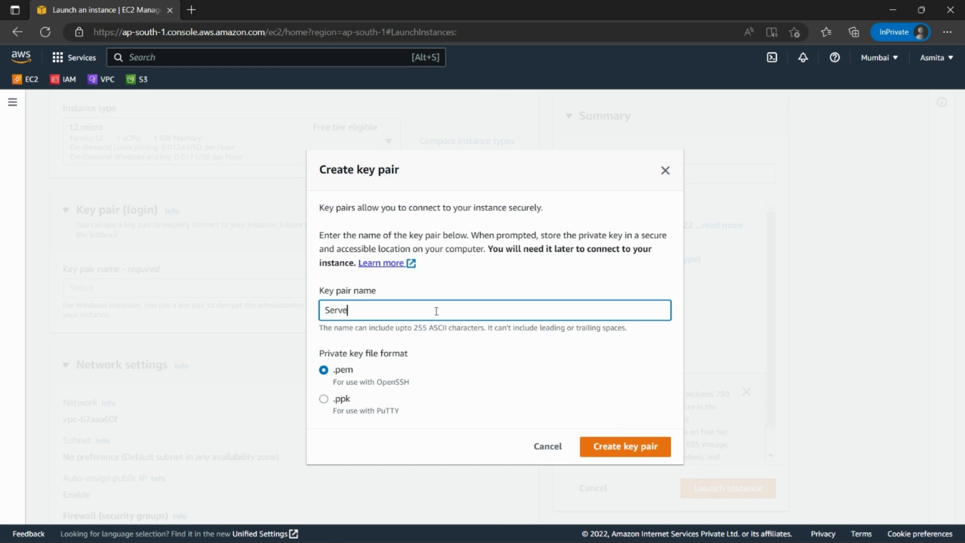
type("r12-keyPair")
left_click(627, 450)
left_click(626, 446)
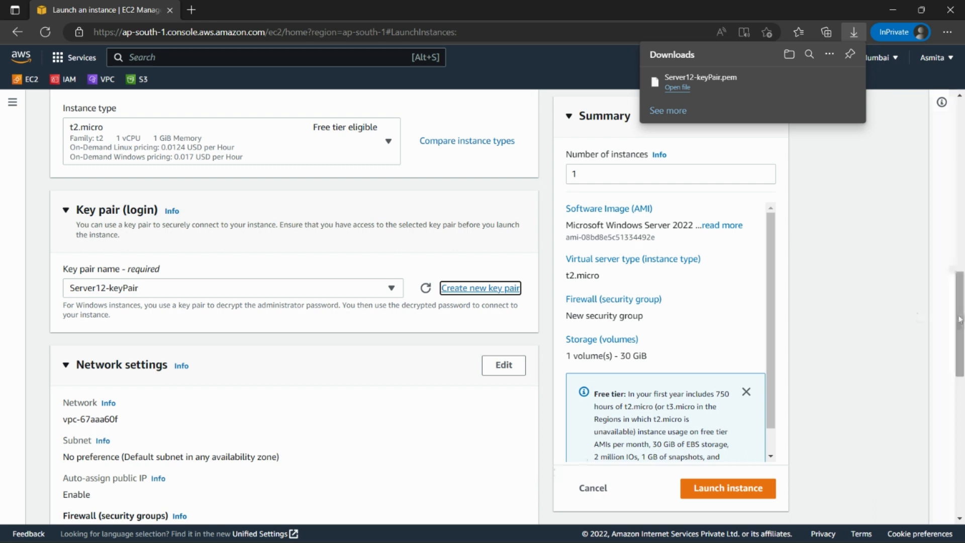
- Try the existing security group option, view the selectable groups, and return to creating a new security group
left_click_drag(960, 319, 960, 355)
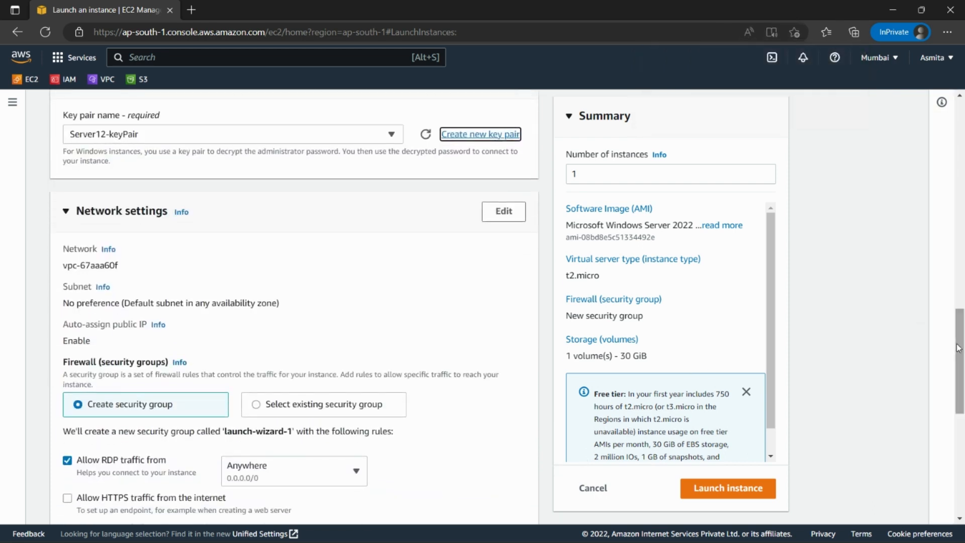
left_click_drag(959, 348, 963, 378)
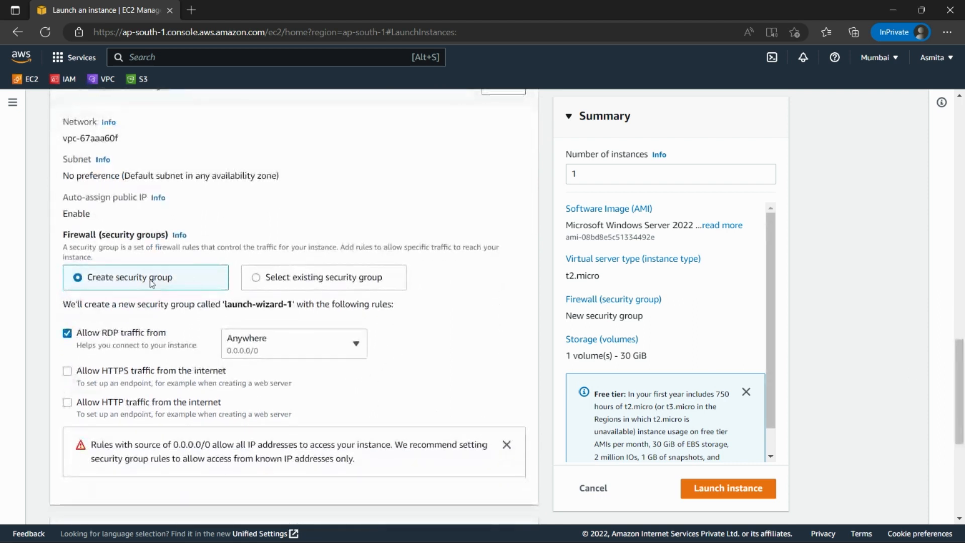
left_click(259, 280)
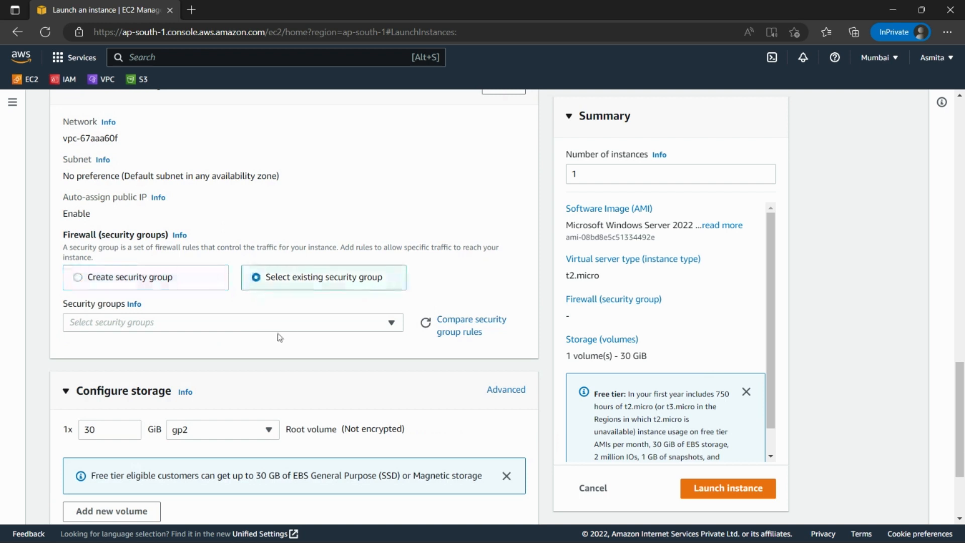
left_click(301, 325)
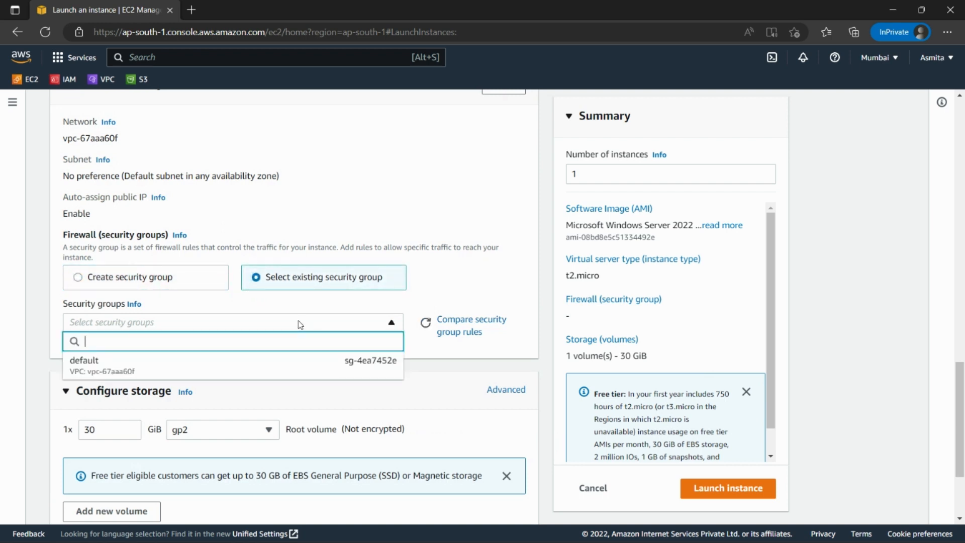
left_click(78, 278)
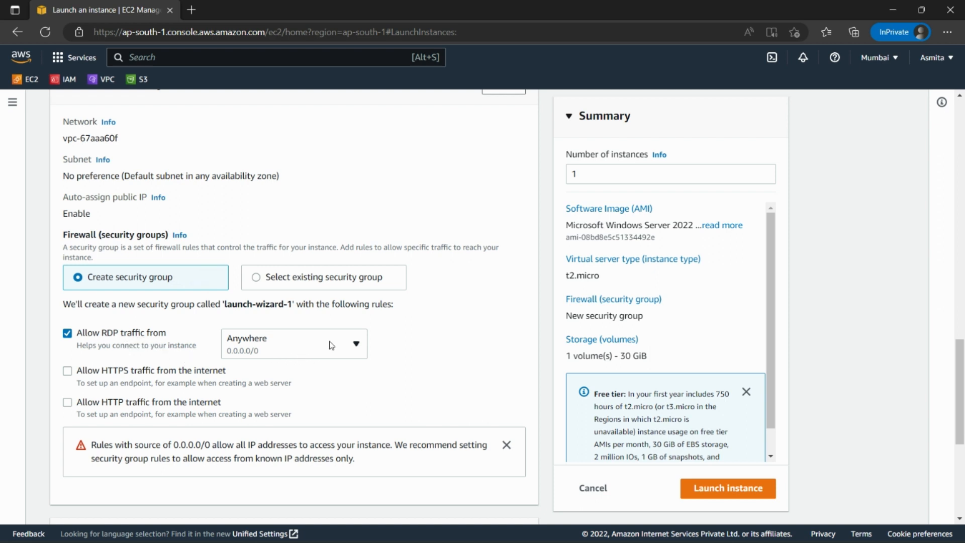
- Review the RDP source options, and allow HTTPS and HTTP traffic from the internet in the new security group
left_click(352, 348)
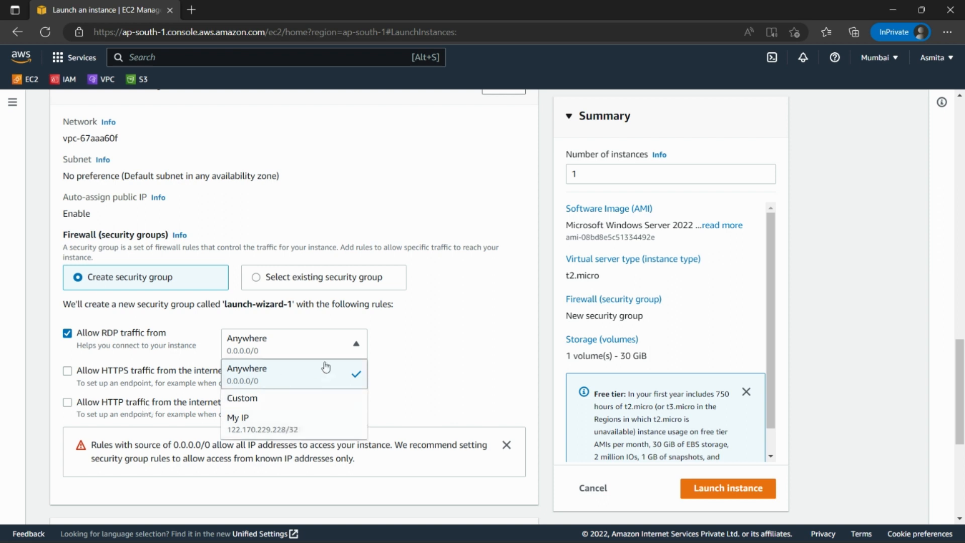
left_click(448, 338)
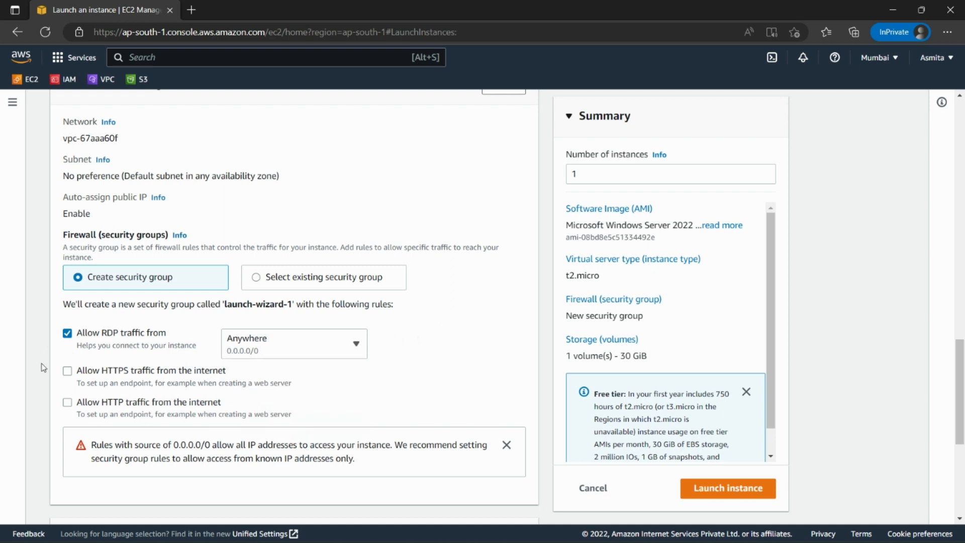
left_click(70, 374)
left_click(69, 404)
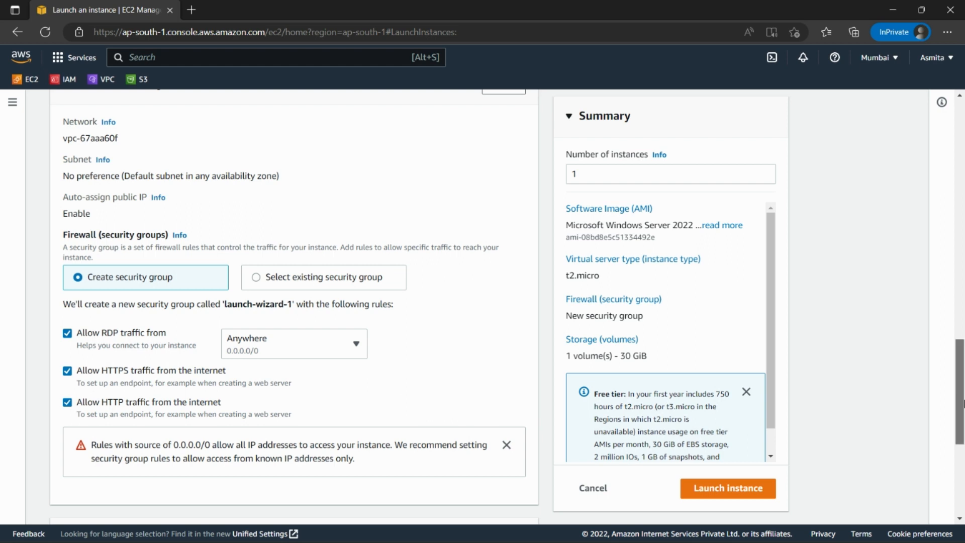
- Examine the root volume's size and the available volume types in the storage configuration
left_click_drag(961, 399, 964, 467)
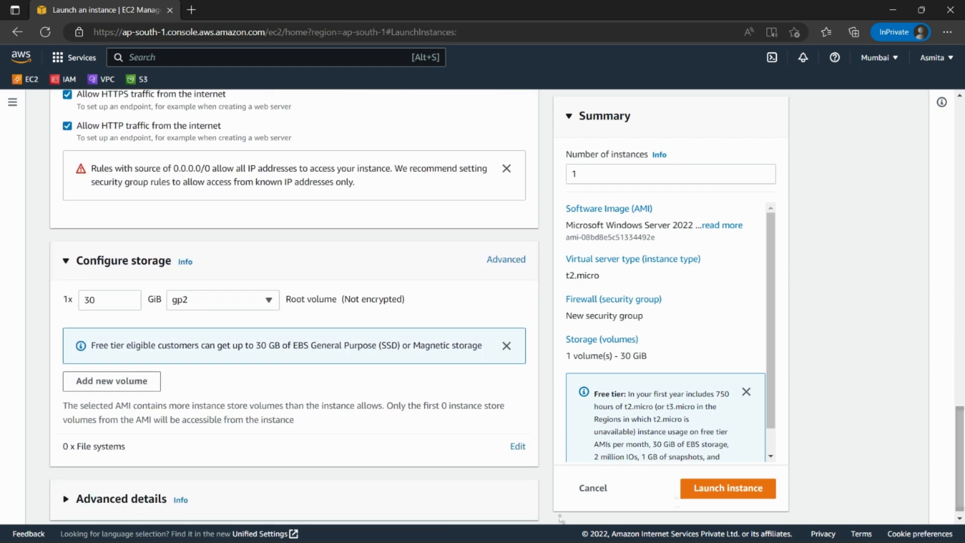
left_click(103, 299)
key("ctrl+a")
left_click(238, 302)
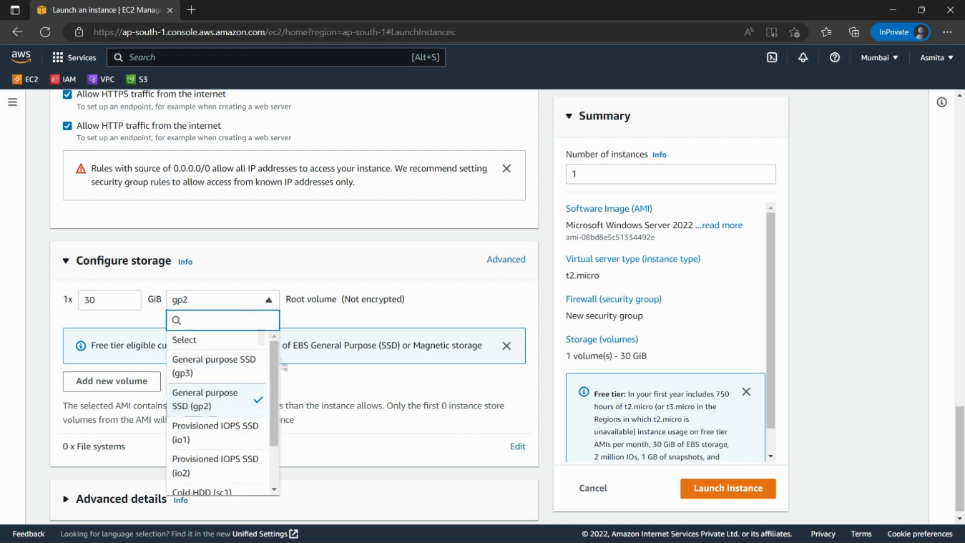
scroll(280, 395, "down", 1)
scroll(280, 395, "down", 1)
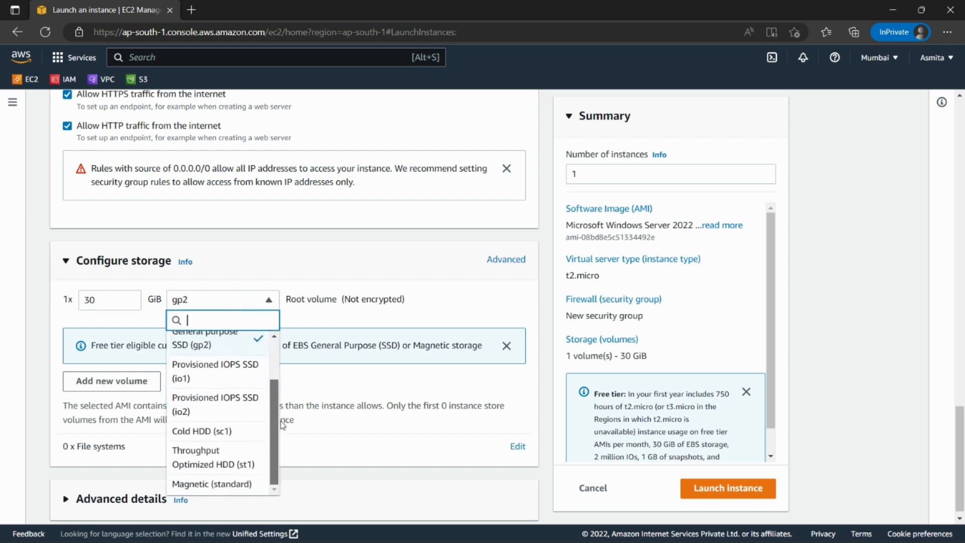
scroll(281, 424, "up", 2)
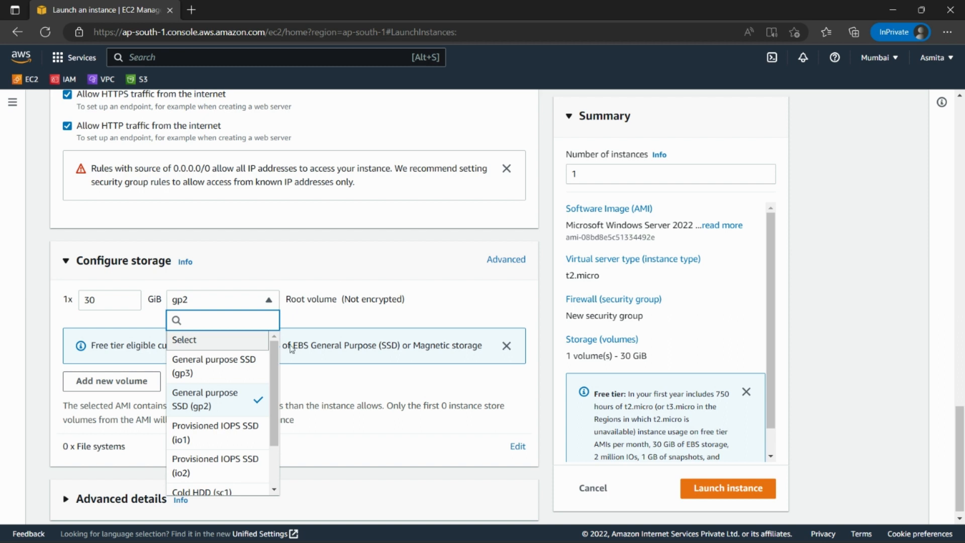
left_click(350, 271)
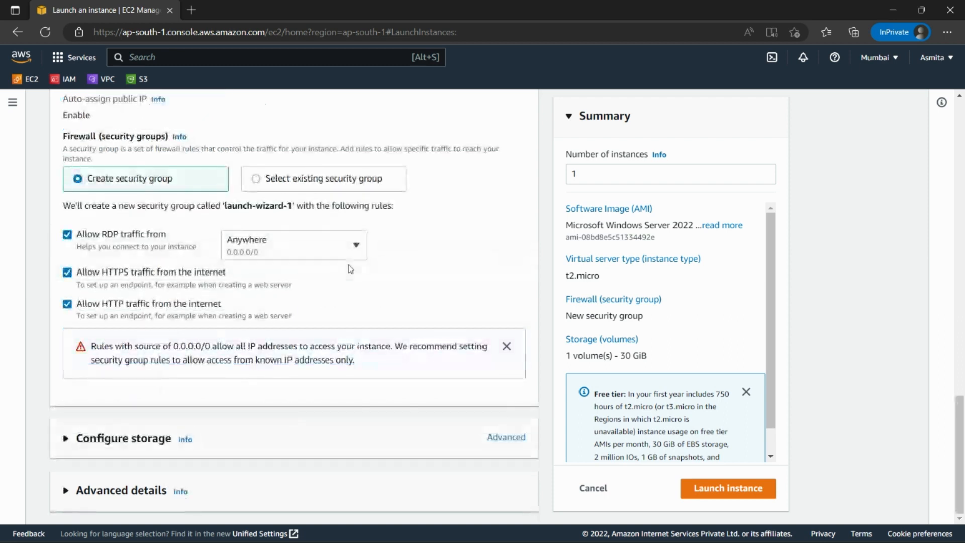
- Try adding a second EBS volume in the storage configuration, check its size and volume type, and remove that volume
left_click(65, 440)
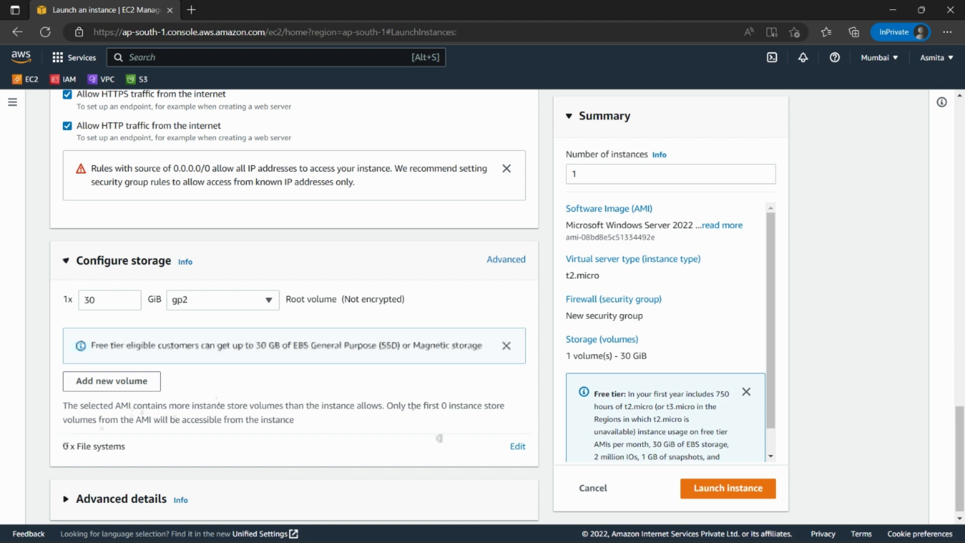
left_click(112, 384)
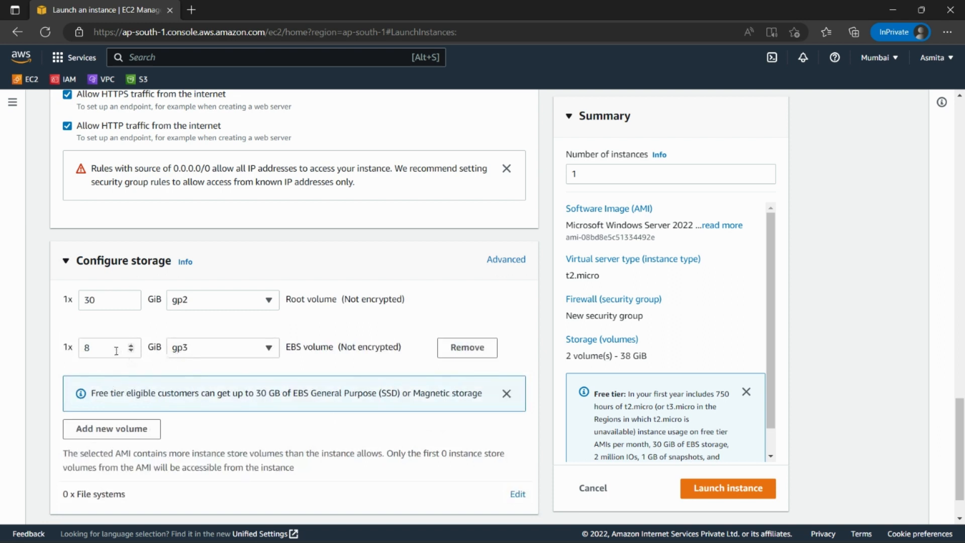
left_click_drag(102, 349, 74, 349)
left_click(258, 355)
left_click(258, 354)
left_click(467, 349)
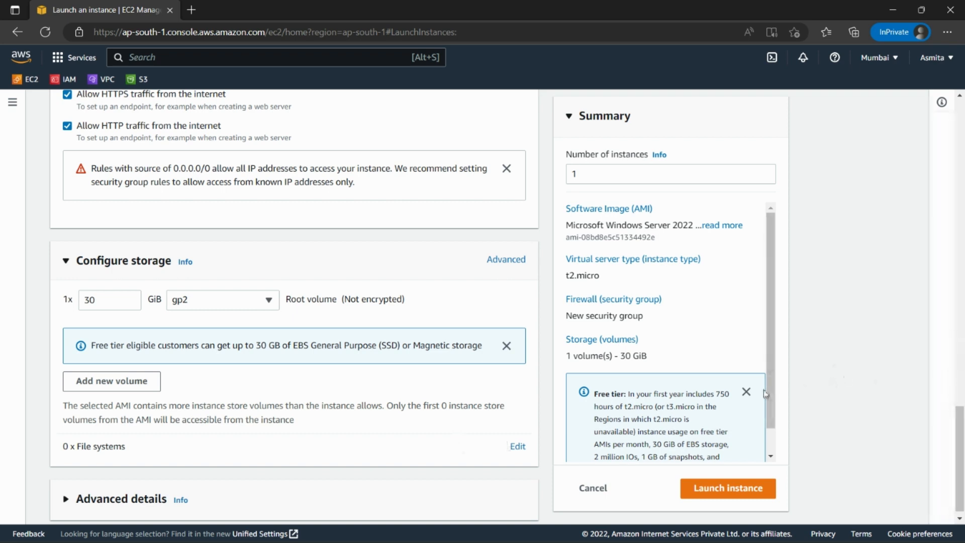
- Review the number of instances and the configuration summary, and launch a single instance
scroll(963, 490, "down", 1)
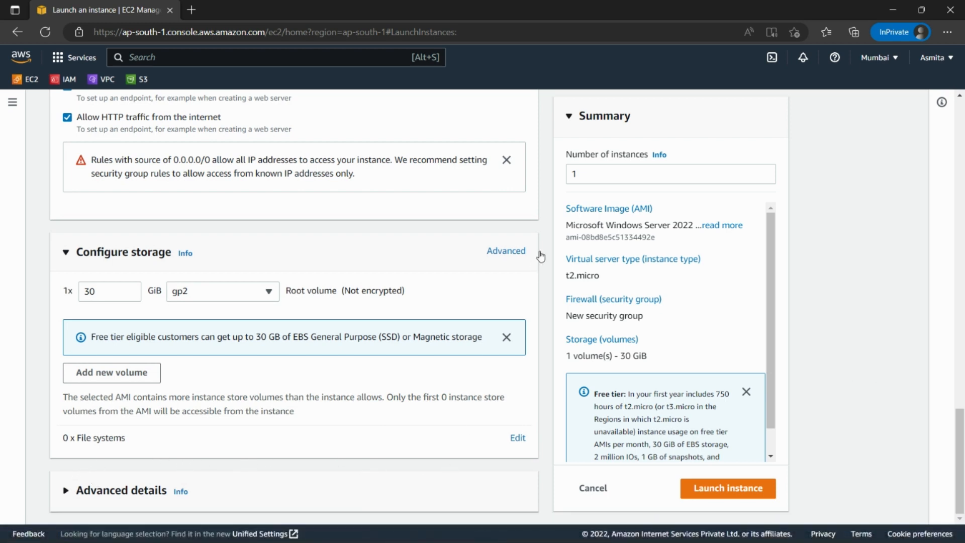
left_click(598, 173)
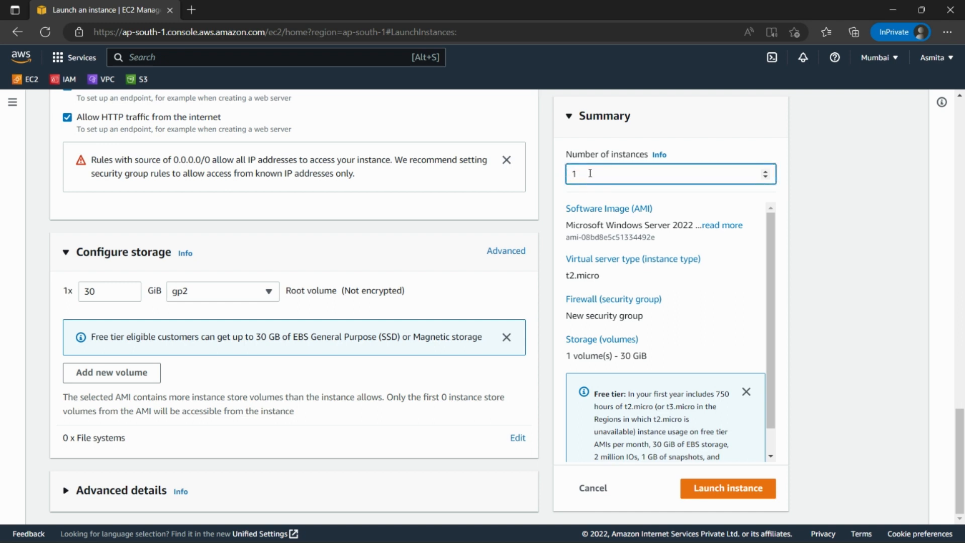
left_click_drag(586, 173, 569, 174)
left_click(858, 214)
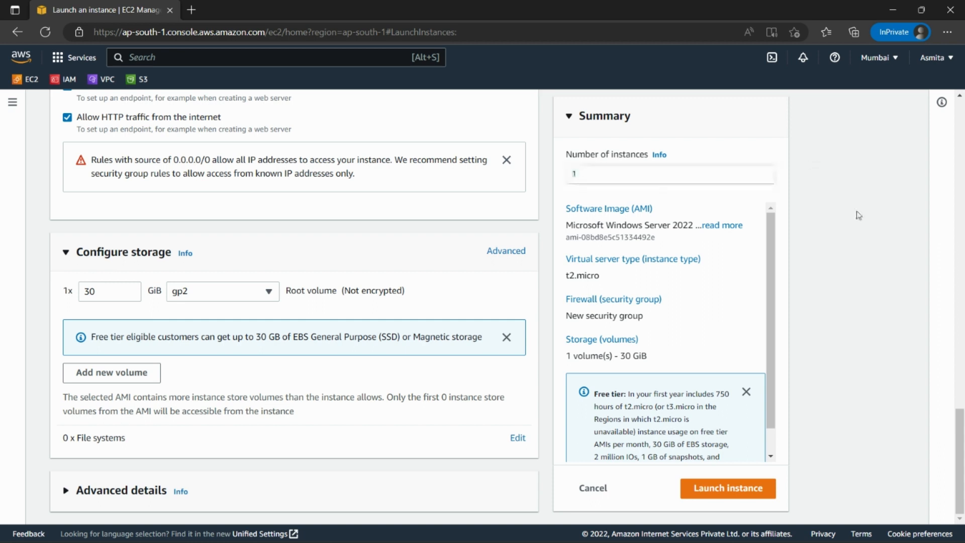
left_click(628, 178)
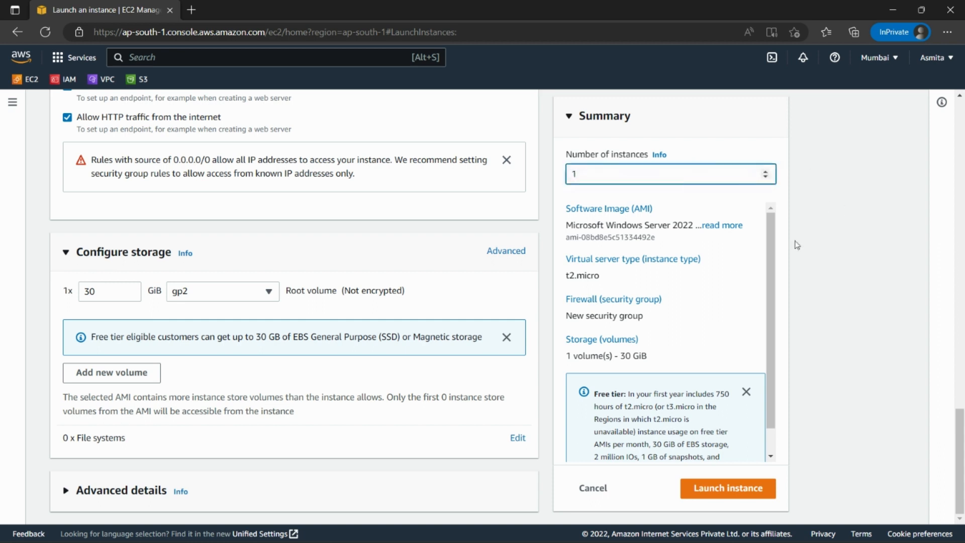
scroll(777, 342, "down", 1)
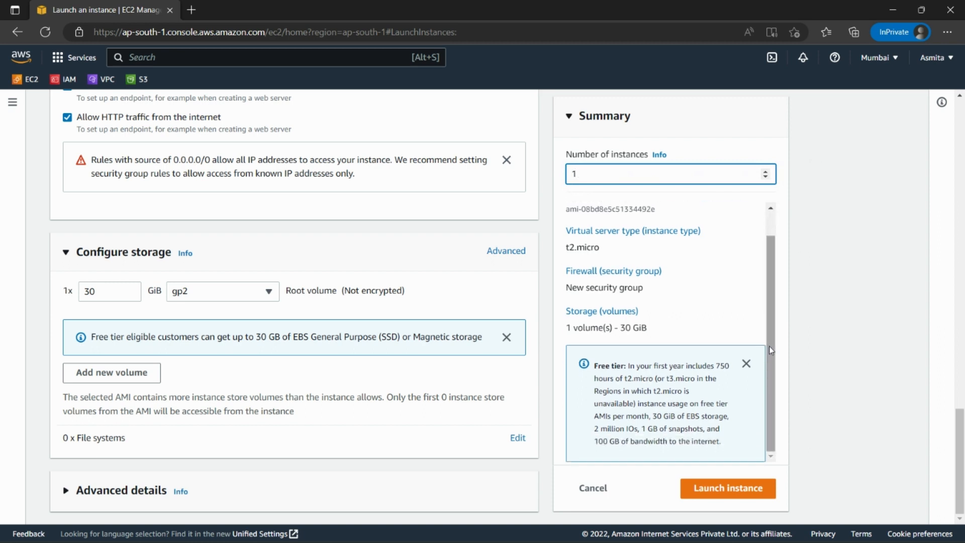
scroll(769, 346, "up", 1)
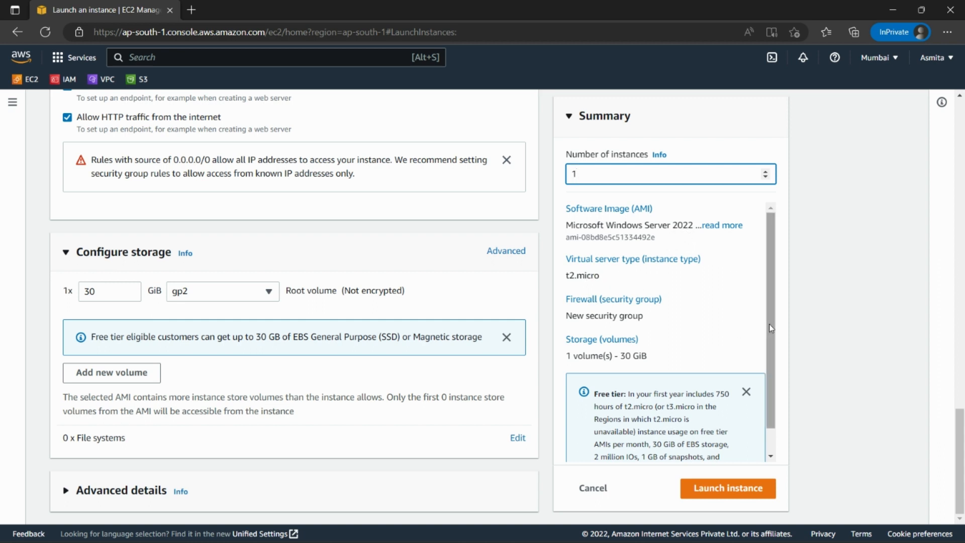
scroll(774, 328, "down", 2)
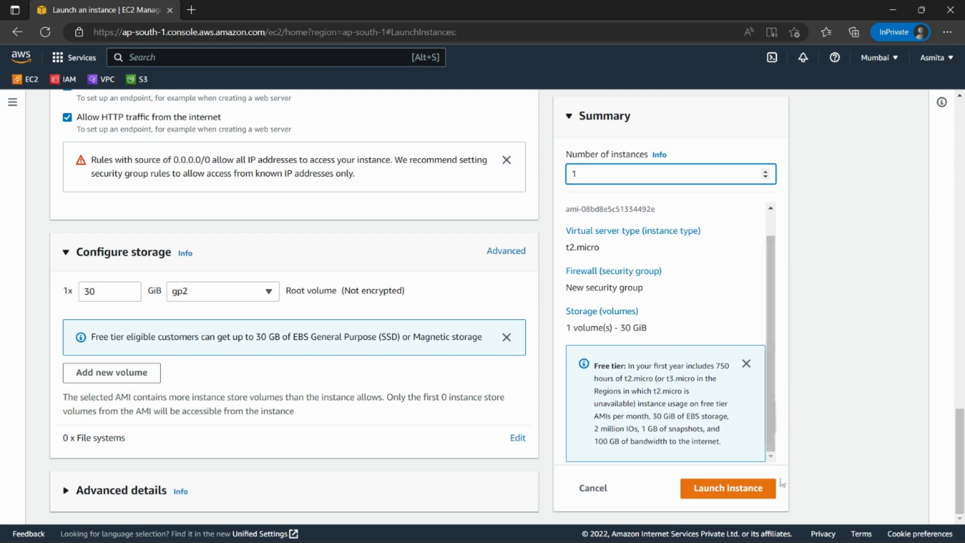
left_click(737, 488)
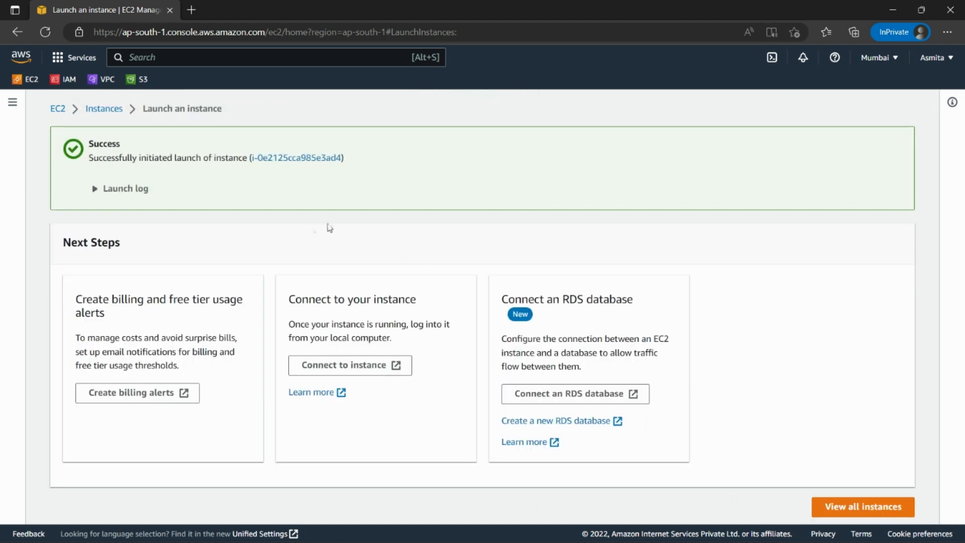
- Show all instances, and open the Elastic IPs page in a new browser tab
left_click(859, 512)
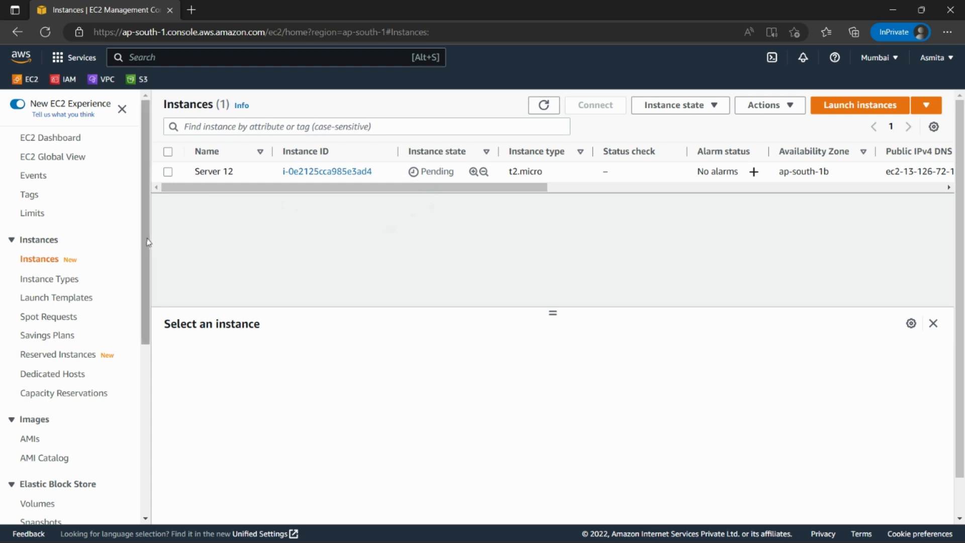
left_click_drag(148, 243, 148, 411)
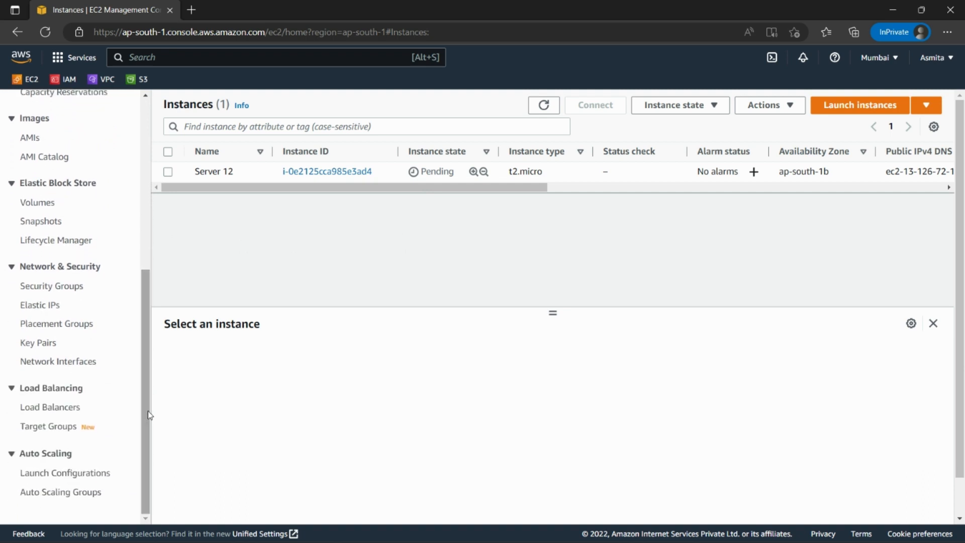
right_click(43, 311)
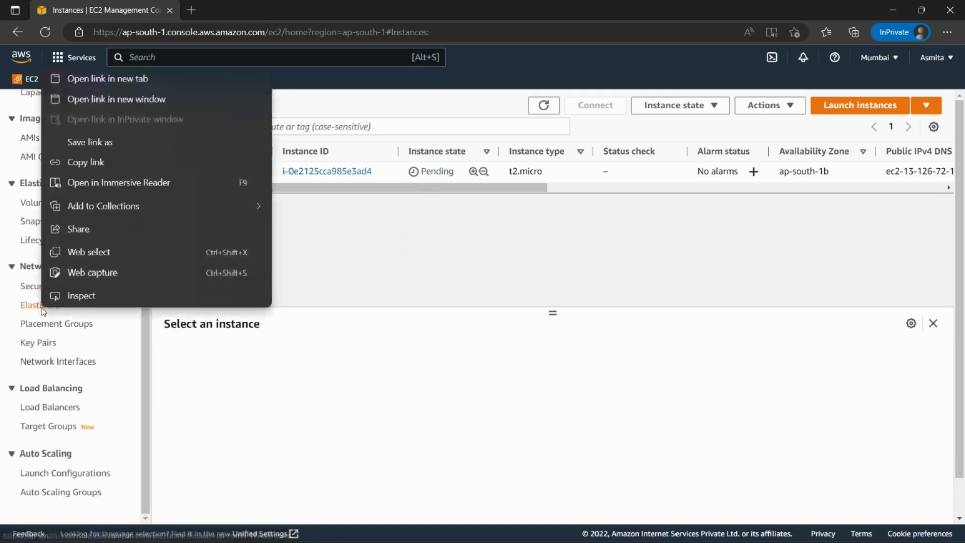
left_click(116, 80)
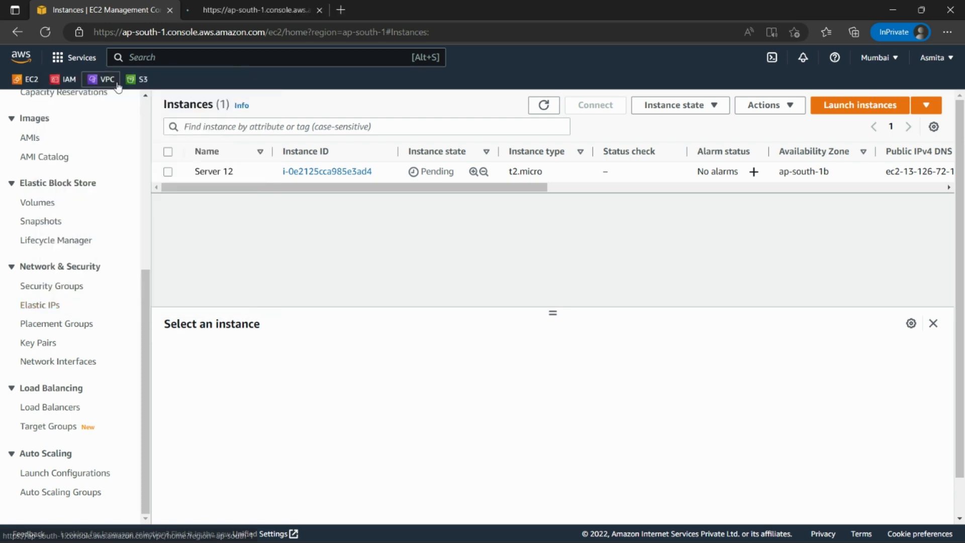
left_click(244, 11)
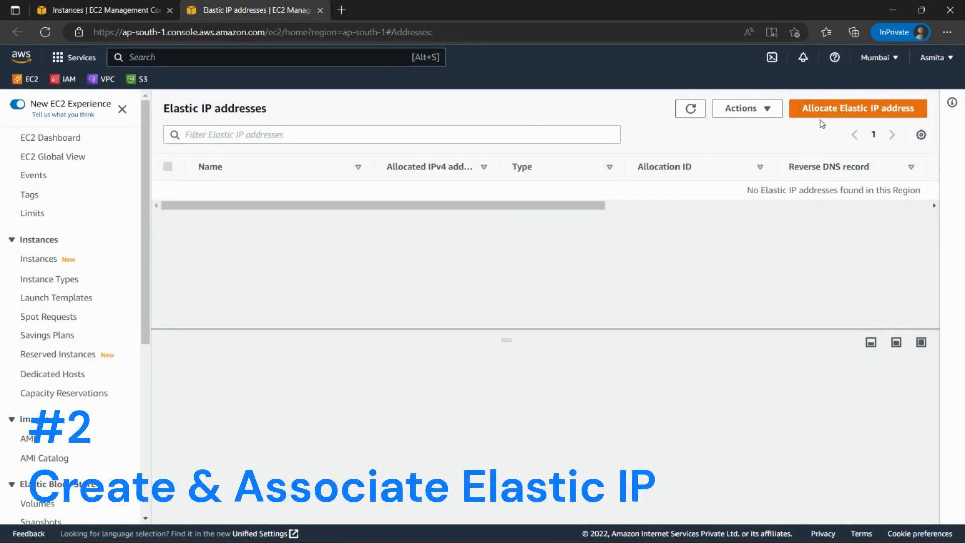
- Allocate an Elastic IP address from Amazon's pool of IPv4 addresses with a tag whose key is "Use" and value is "Server12"
left_click(848, 116)
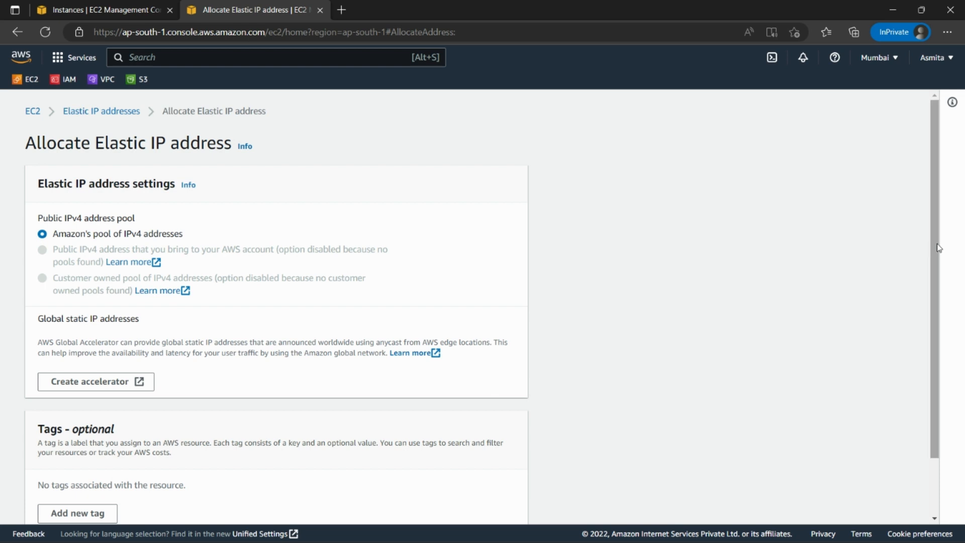
left_click_drag(939, 248, 942, 302)
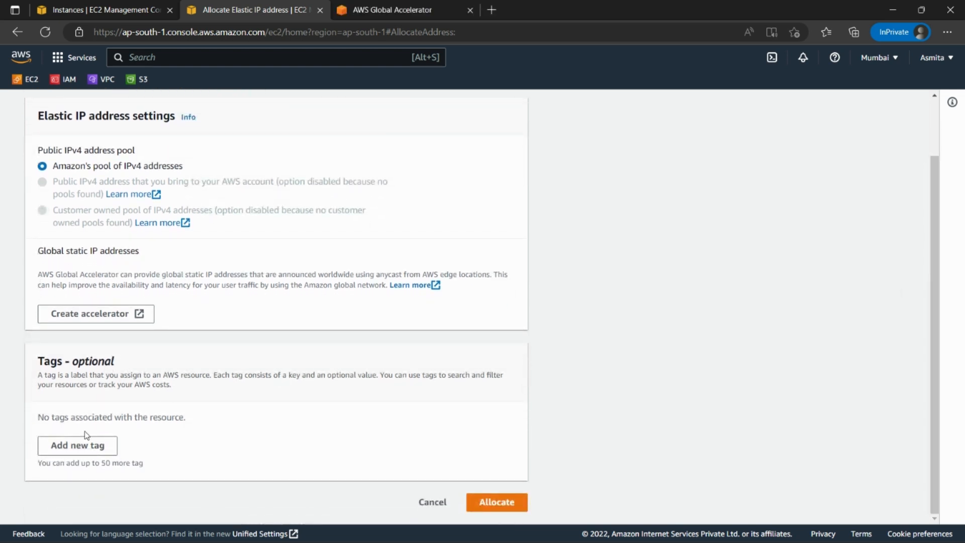
left_click(83, 448)
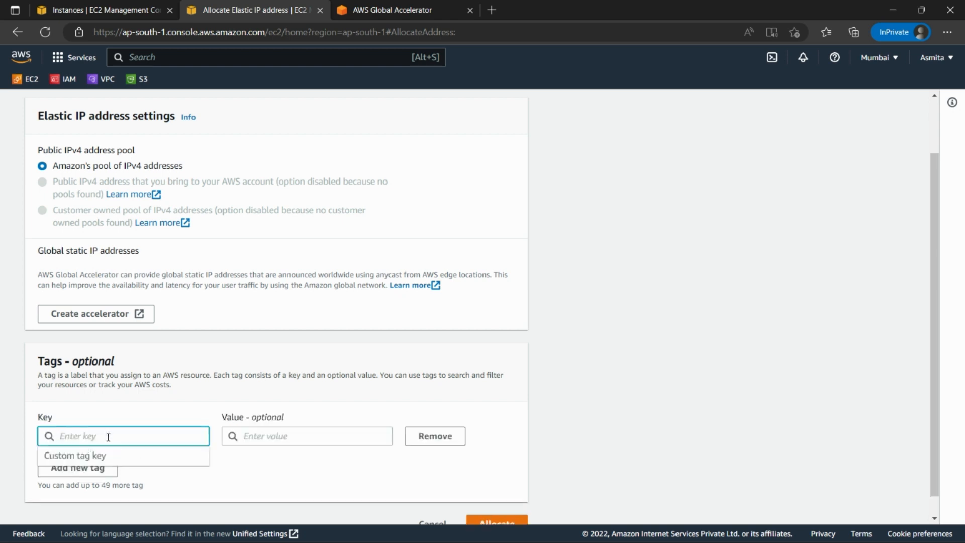
type("Use")
key("Tab")
type("Server 2")
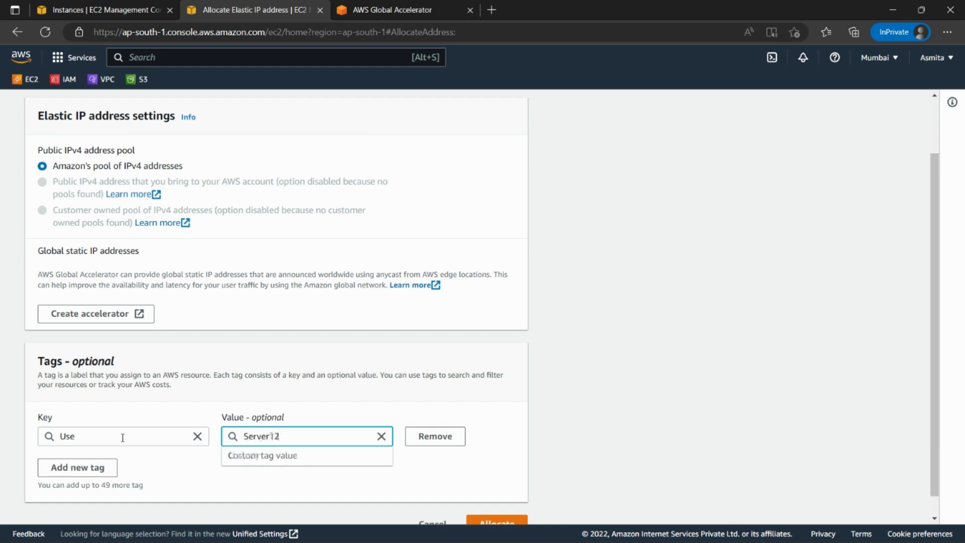
left_click_drag(934, 357, 946, 413)
left_click(499, 506)
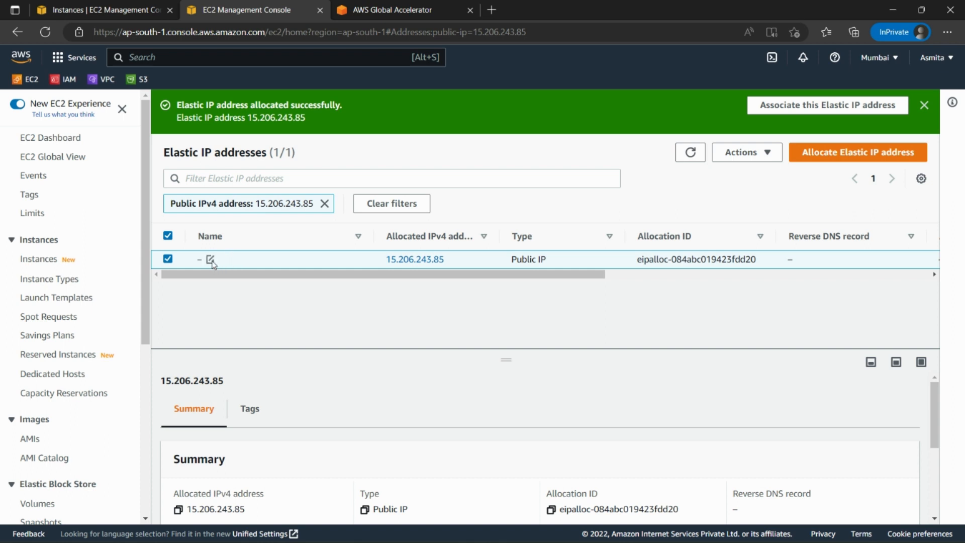
- Name the allocated Elastic IP address "Server12-EIP" and save the name
left_click(211, 260)
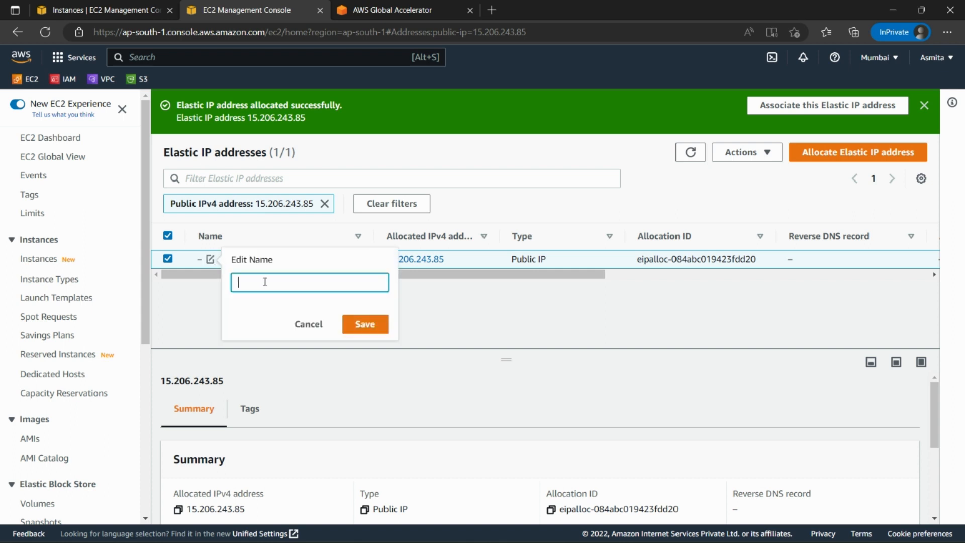
type("Server 2-EIP")
left_click(374, 328)
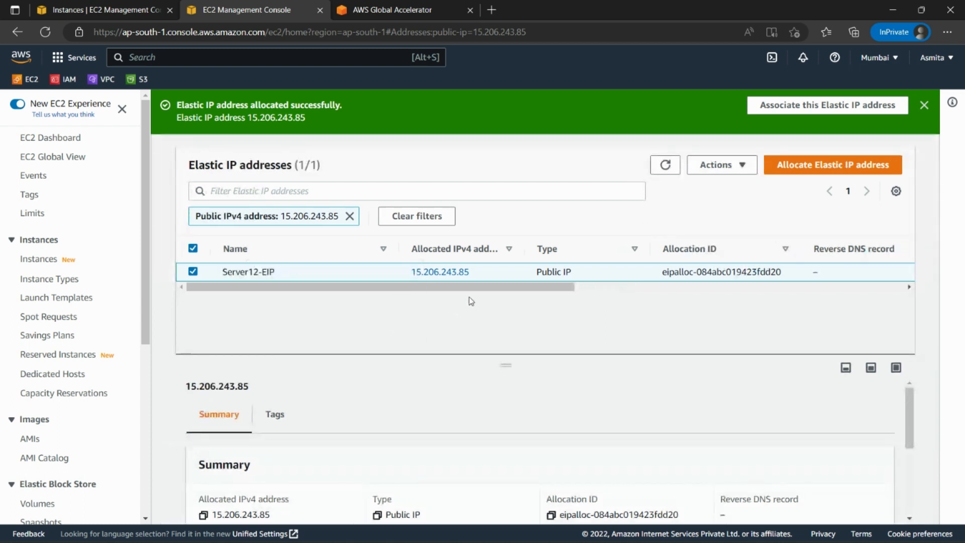
left_click_drag(463, 290, 361, 323)
- Associate the Elastic IP address with the Server 12 instance and private IP address 172.31.13.137, allowing reassociation
left_click(742, 166)
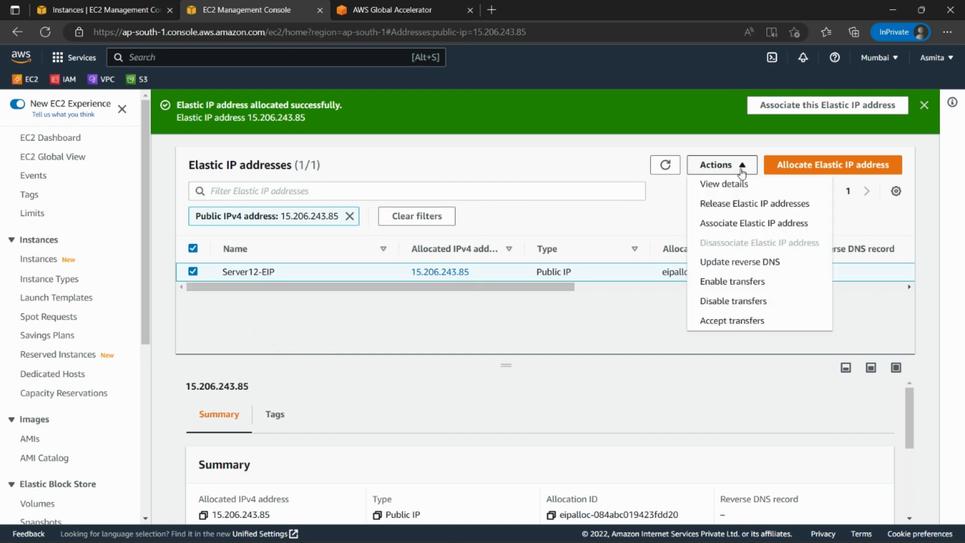
left_click(749, 224)
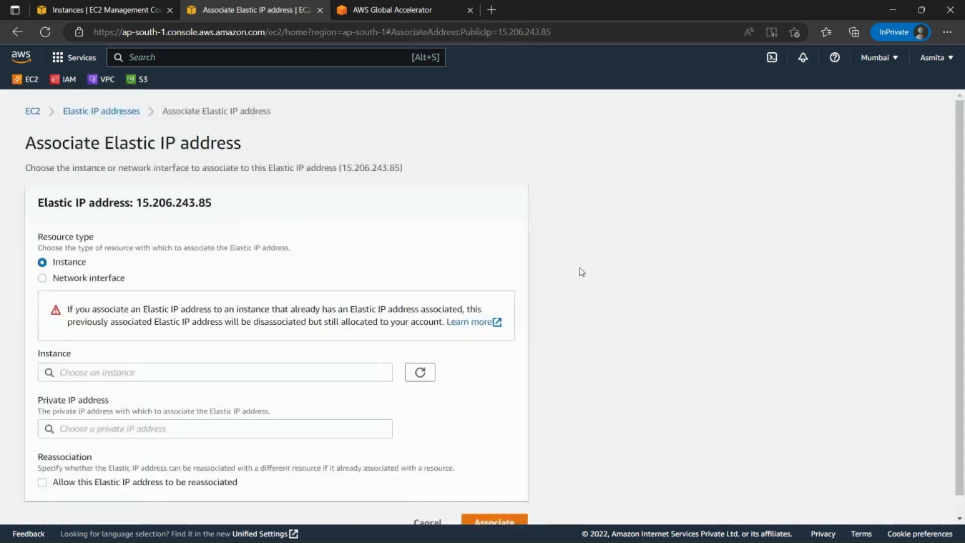
left_click(228, 373)
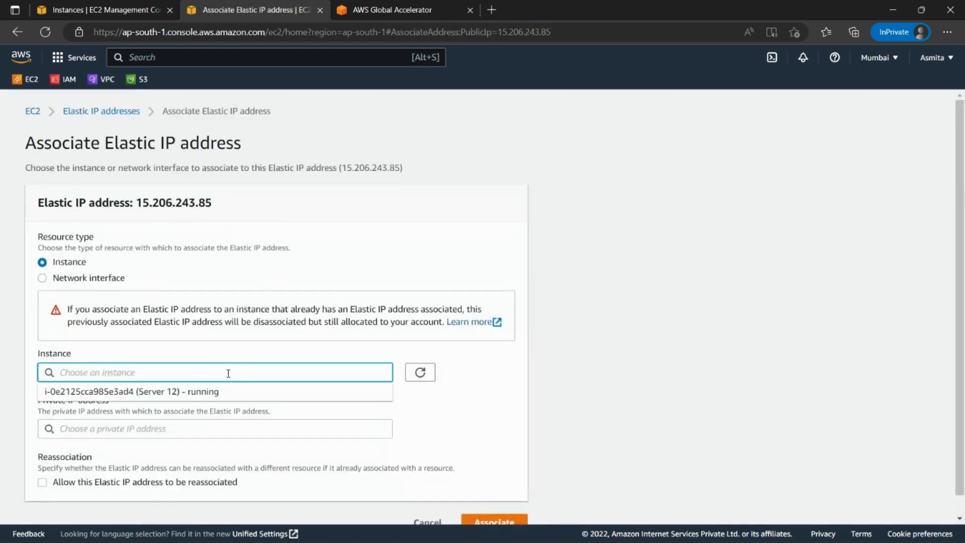
left_click(157, 394)
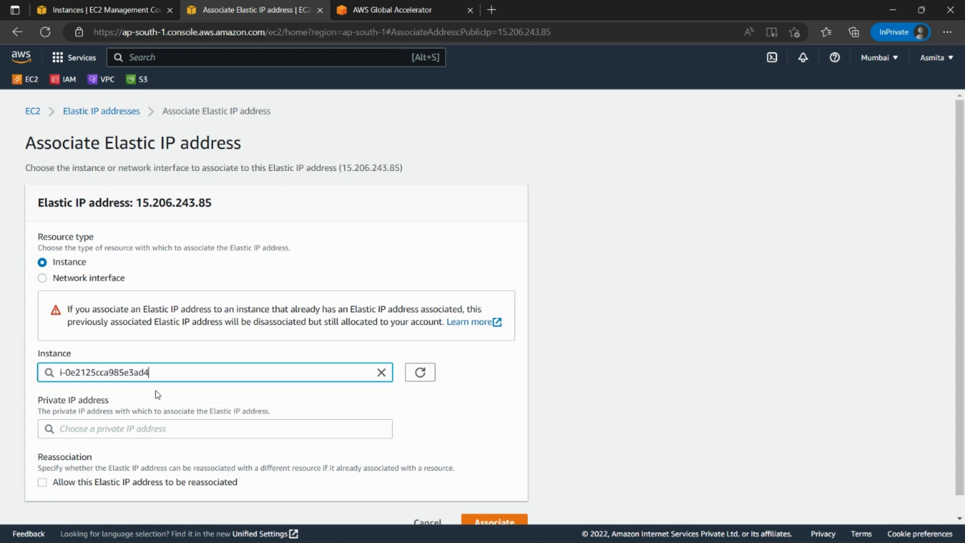
left_click(167, 431)
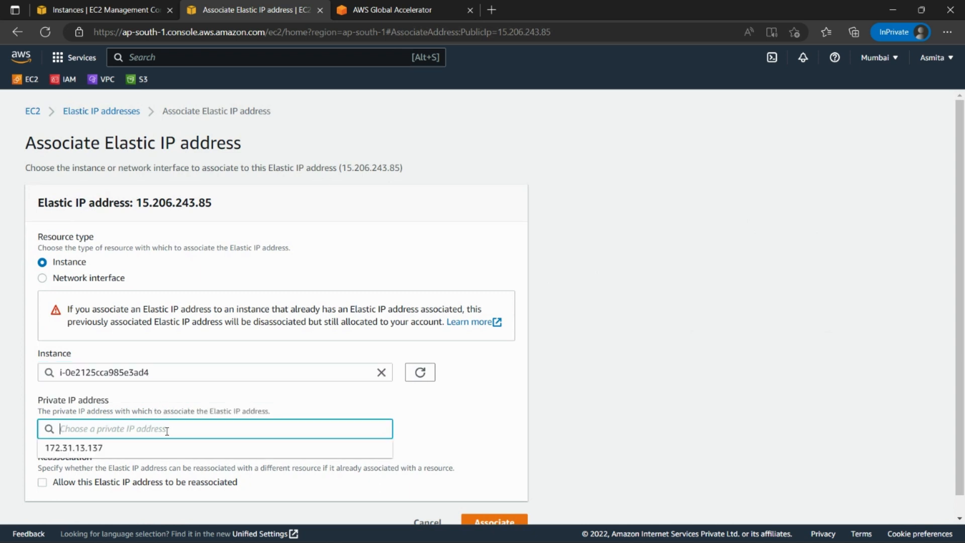
left_click(111, 453)
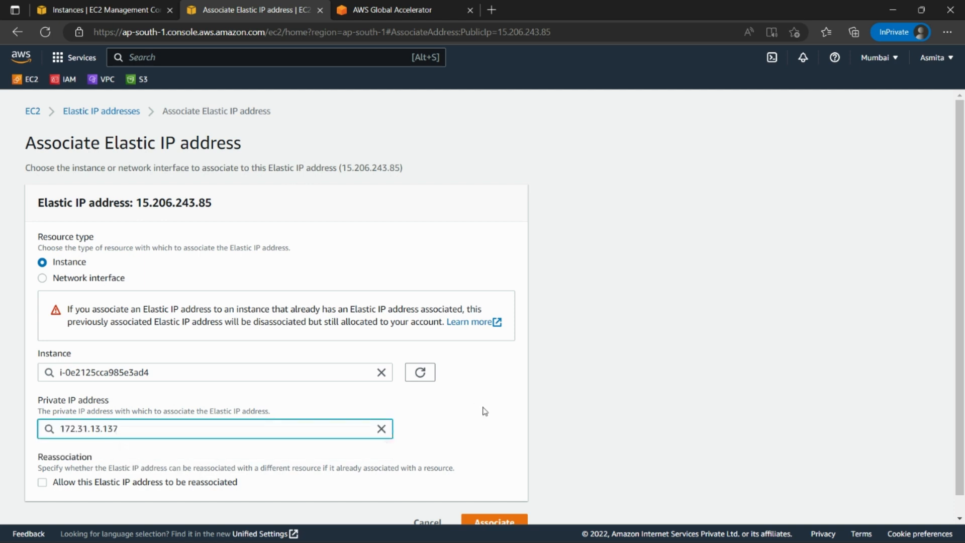
scroll(569, 259, "down", 1)
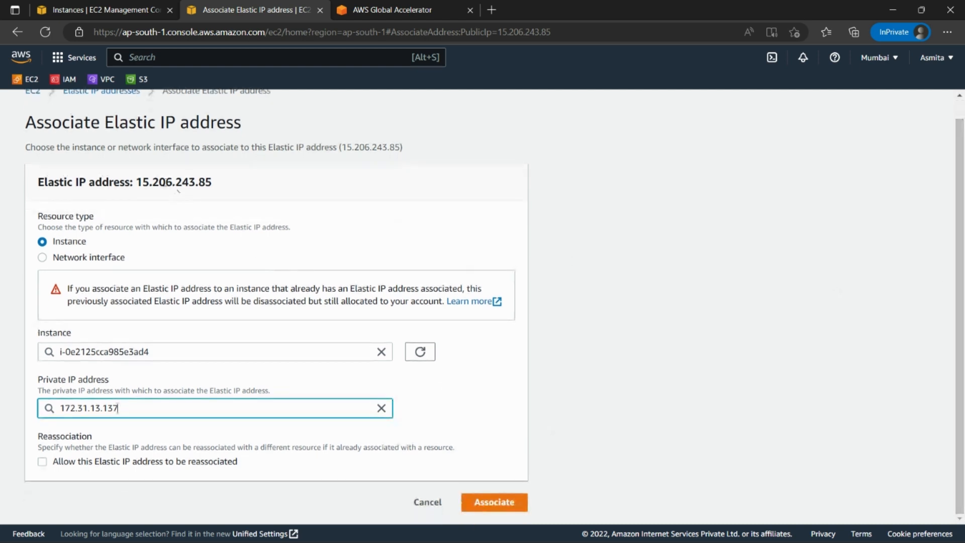
left_click_drag(134, 183, 213, 183)
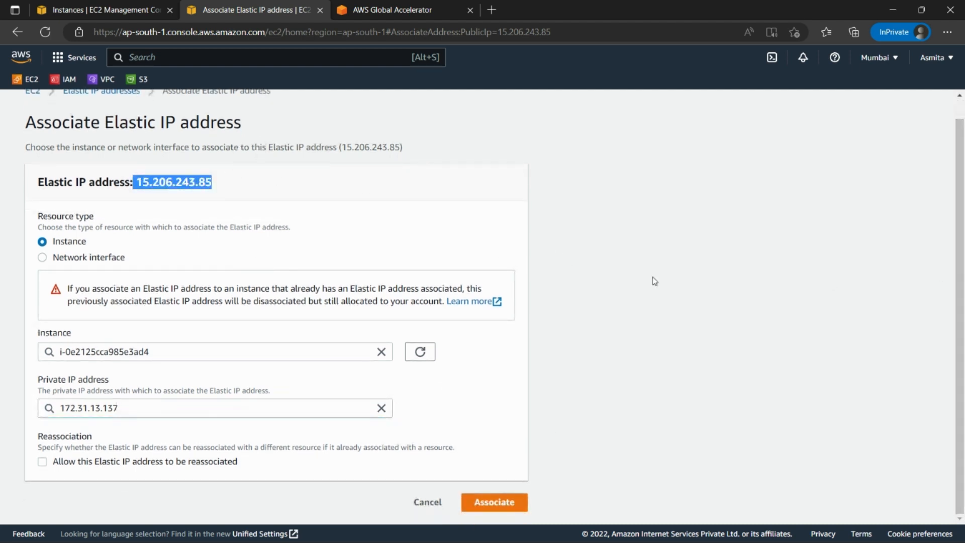
left_click(659, 311)
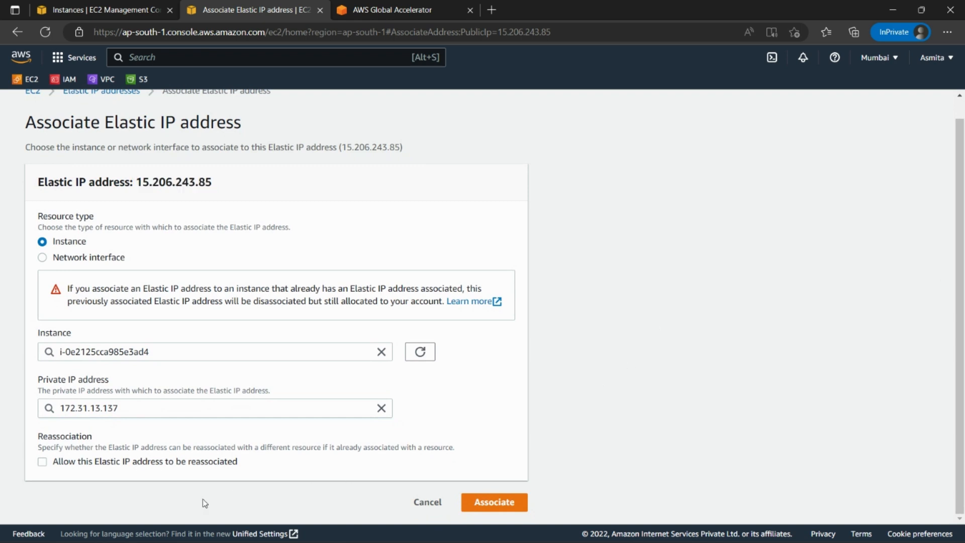
left_click(42, 462)
left_click(502, 504)
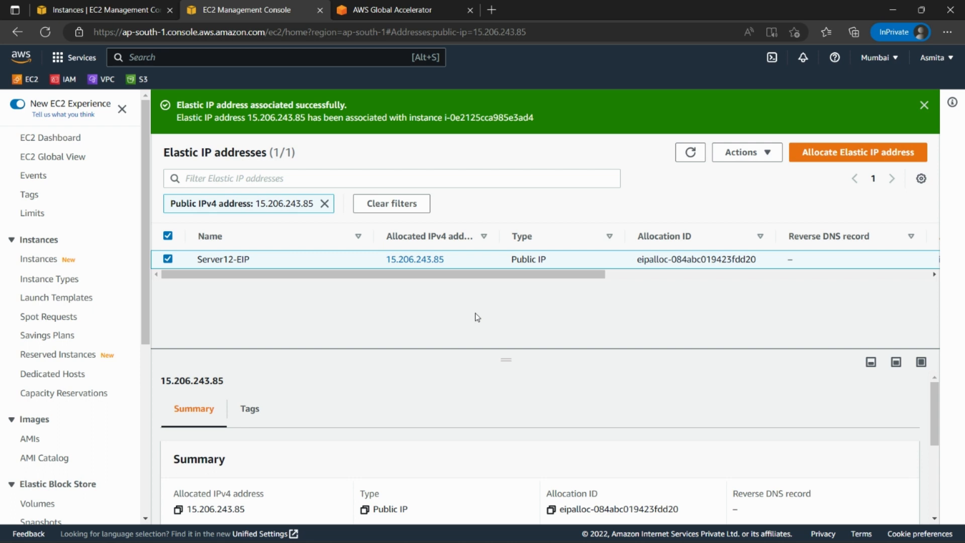
- Return to the instances list and select the Server 12 instance to view its details
left_click(124, 11)
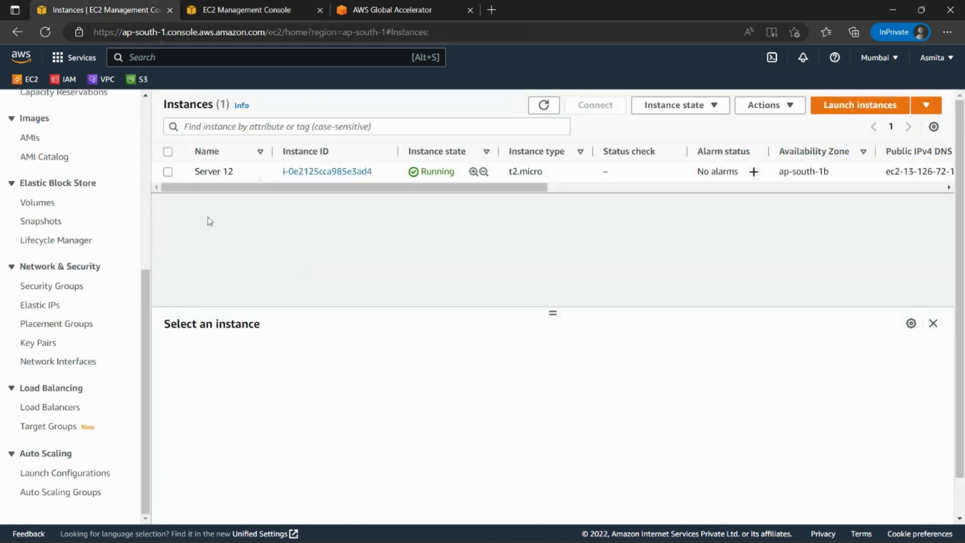
left_click(168, 173)
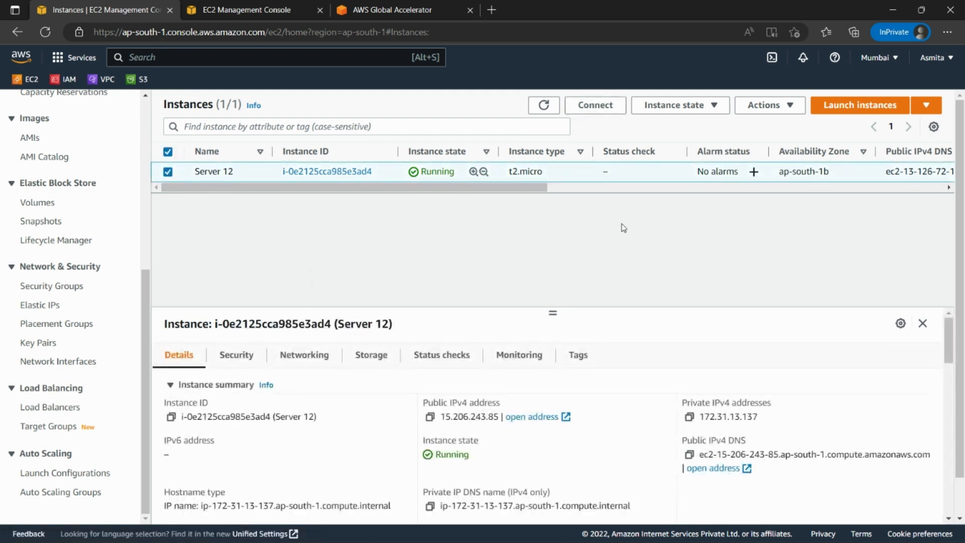
- Review the state, settings, networking, security, image and monitoring actions available for the Server 12 instance
left_click(707, 107)
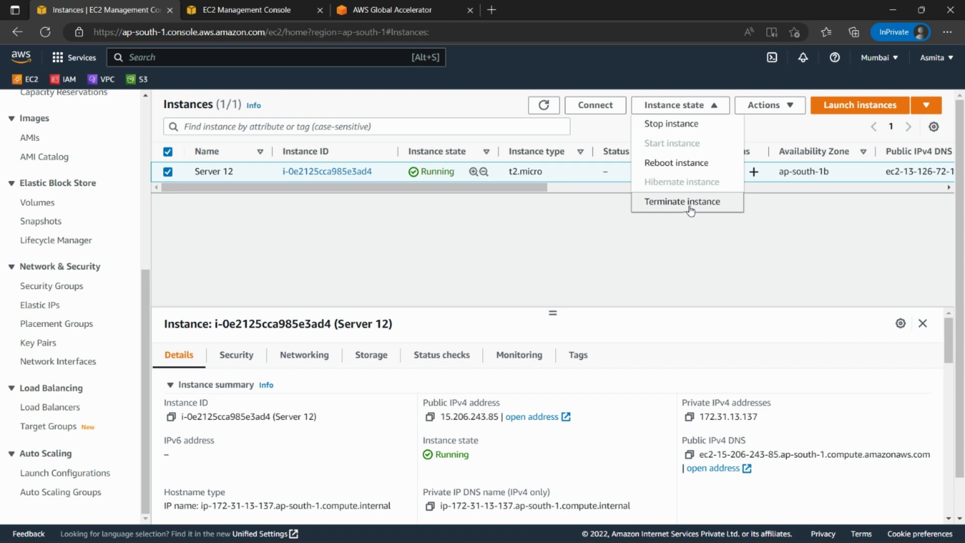
left_click(768, 122)
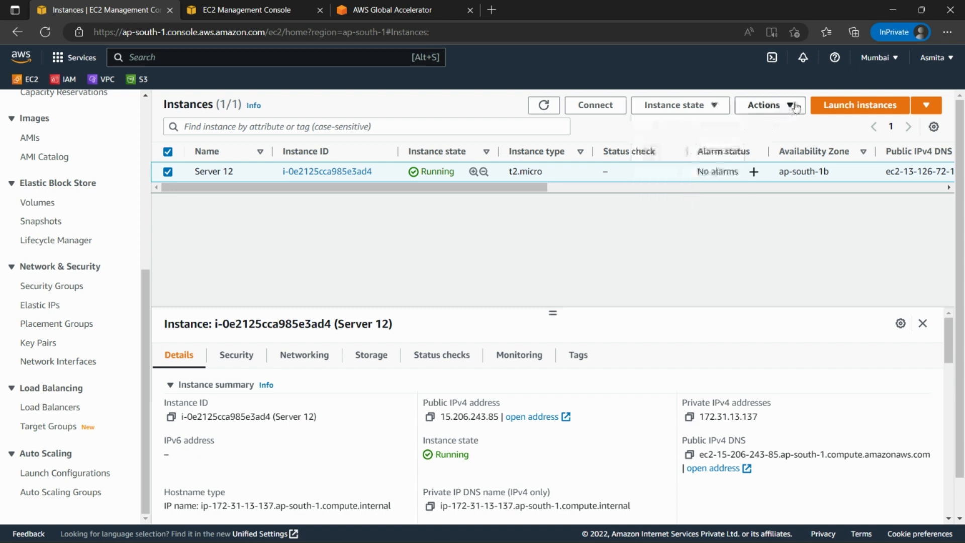
left_click(795, 107)
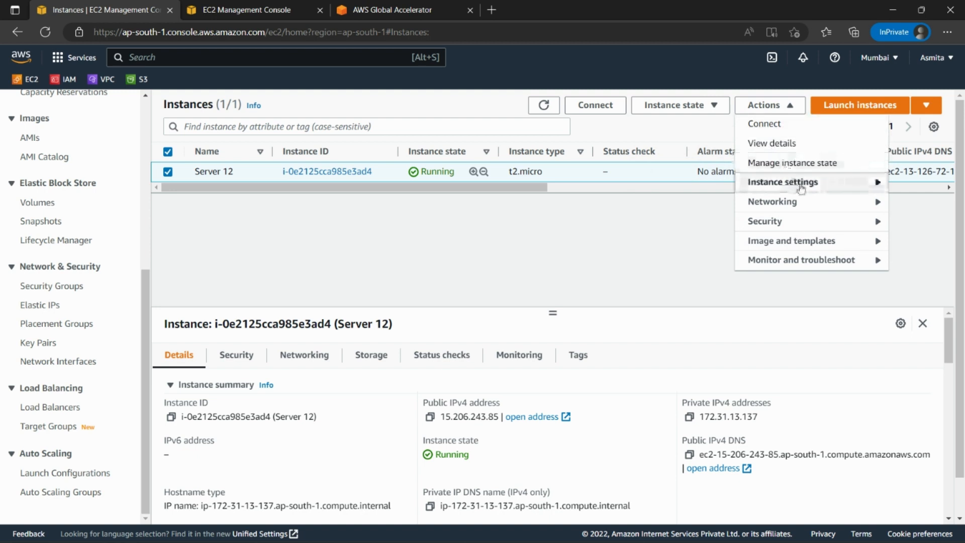
mouse_move(801, 188)
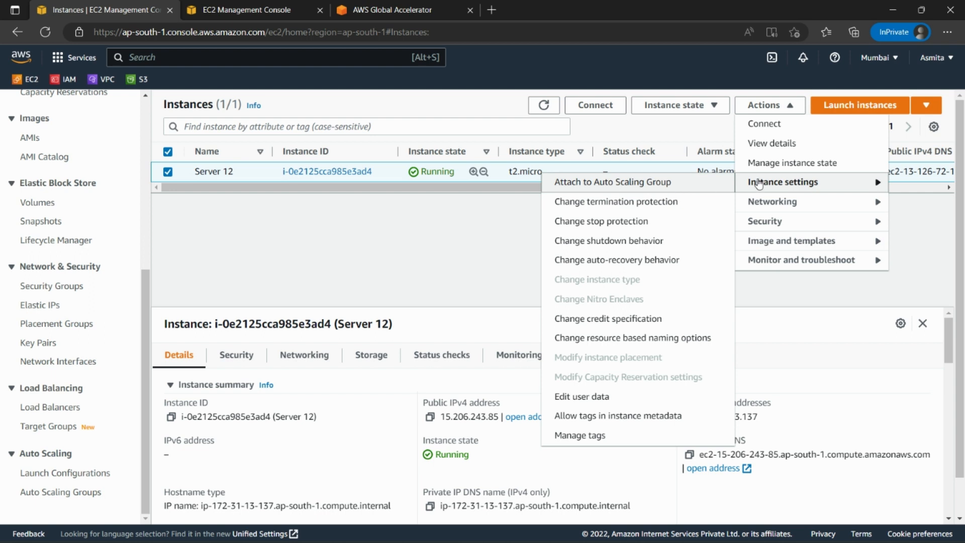
left_click(799, 182)
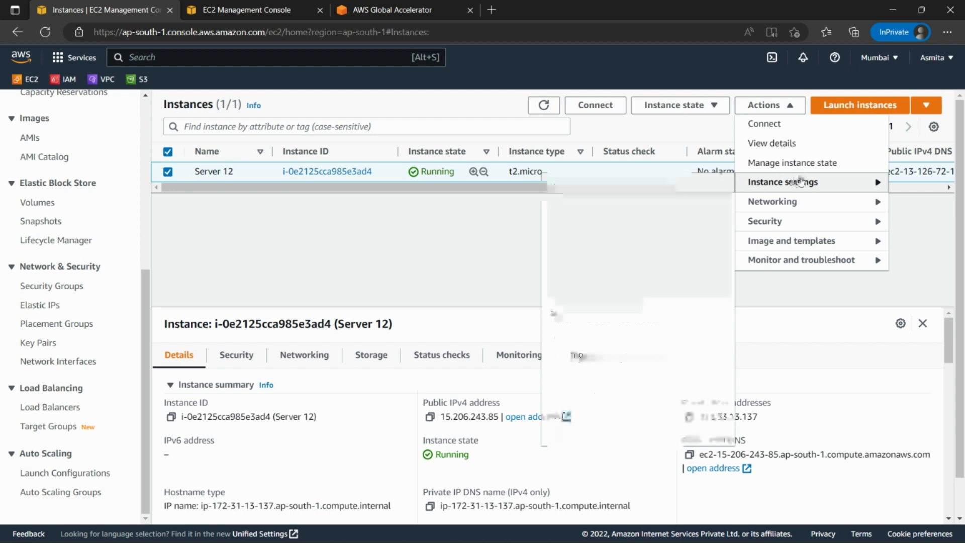
left_click(800, 182)
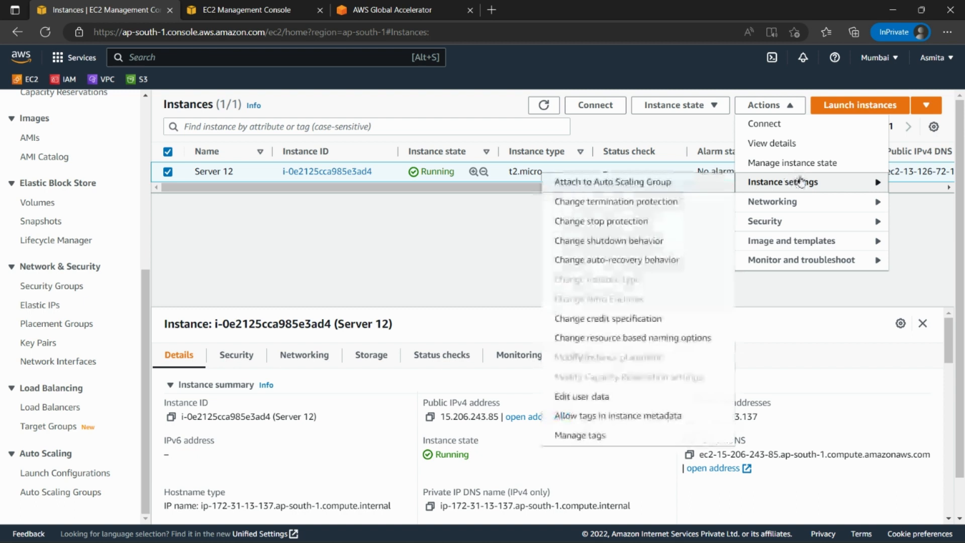
left_click(800, 182)
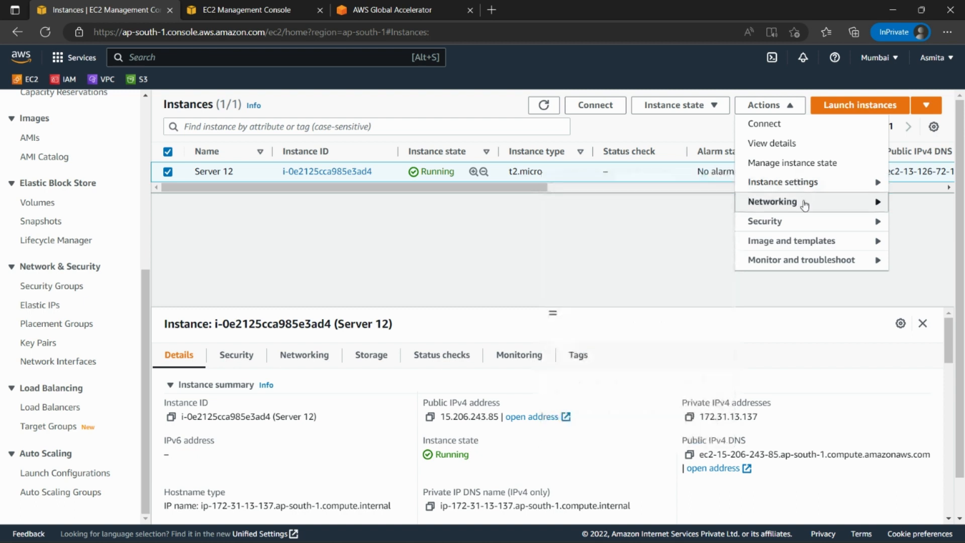
mouse_move(805, 205)
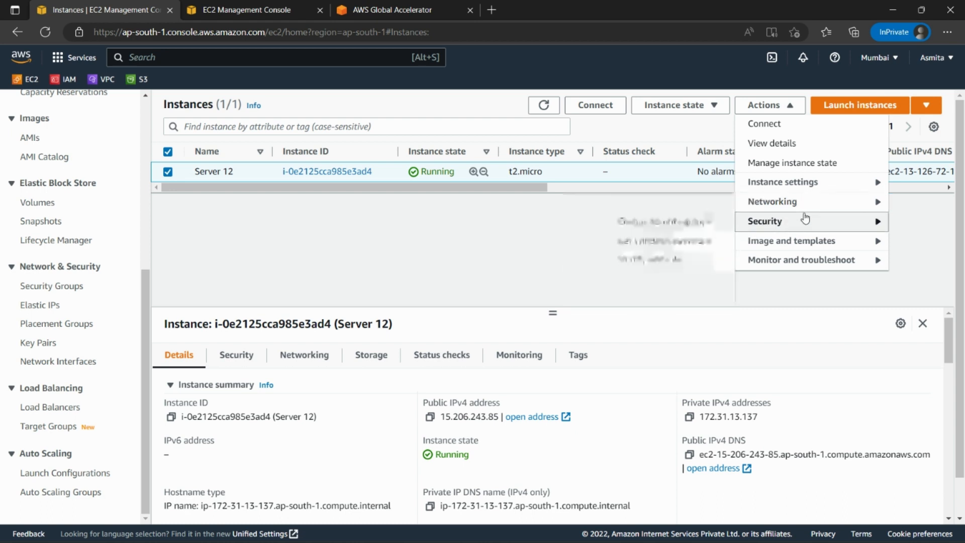
mouse_move(785, 221)
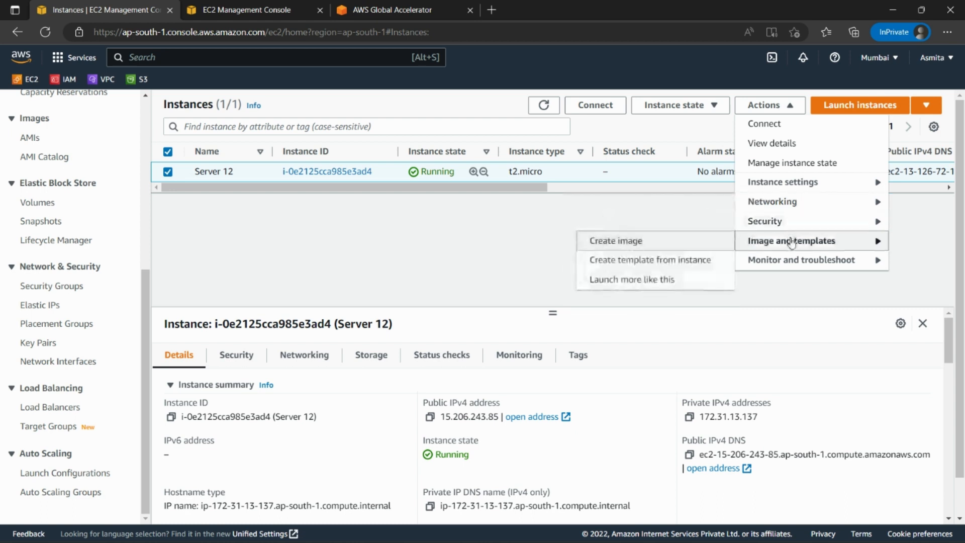
mouse_move(788, 262)
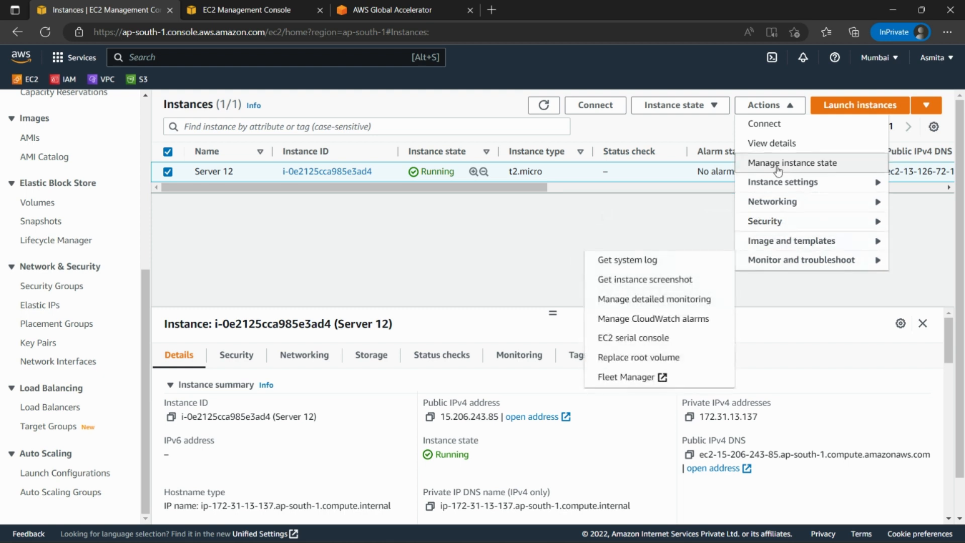
left_click(727, 93)
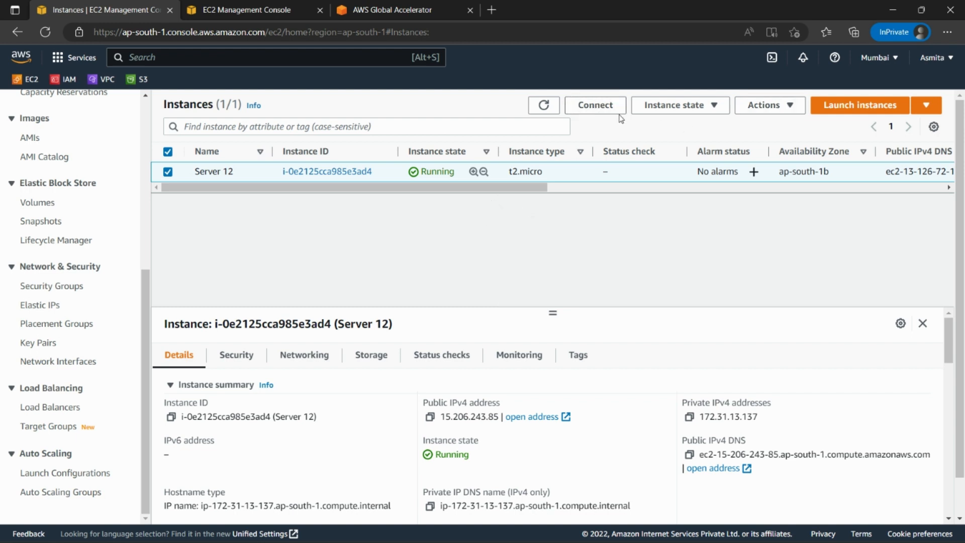
- Examine the Session Manager, RDP client and EC2 serial console connection options for Server 12, and return to the instances list
left_click(594, 113)
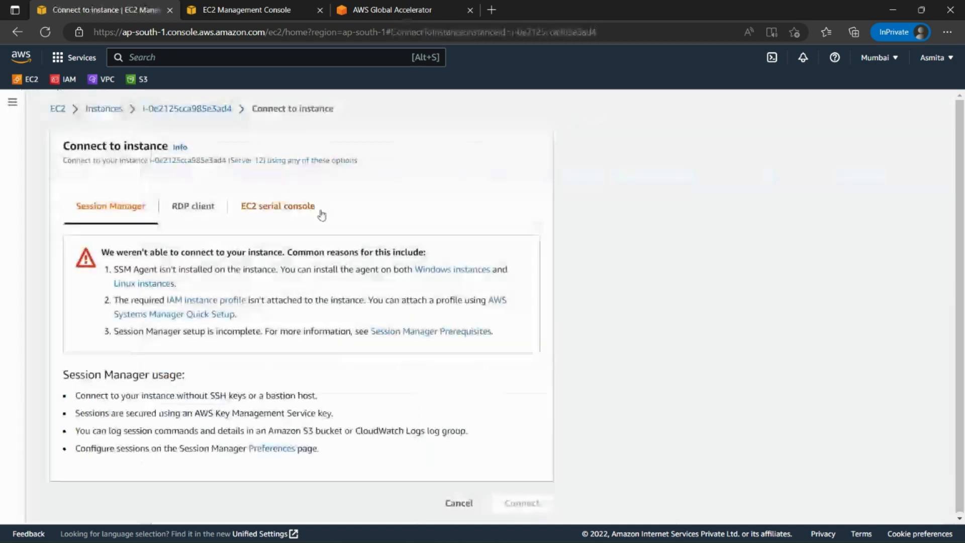
left_click(199, 211)
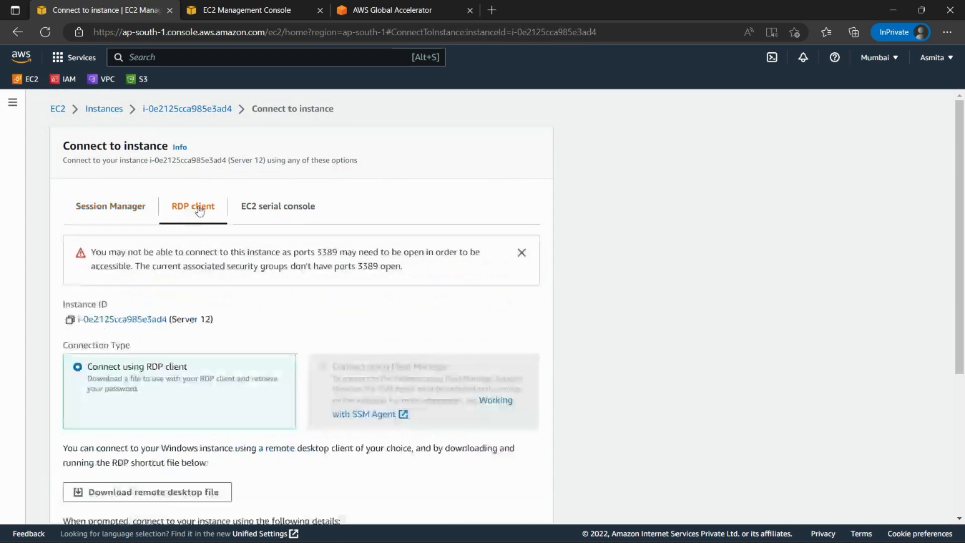
left_click(269, 212)
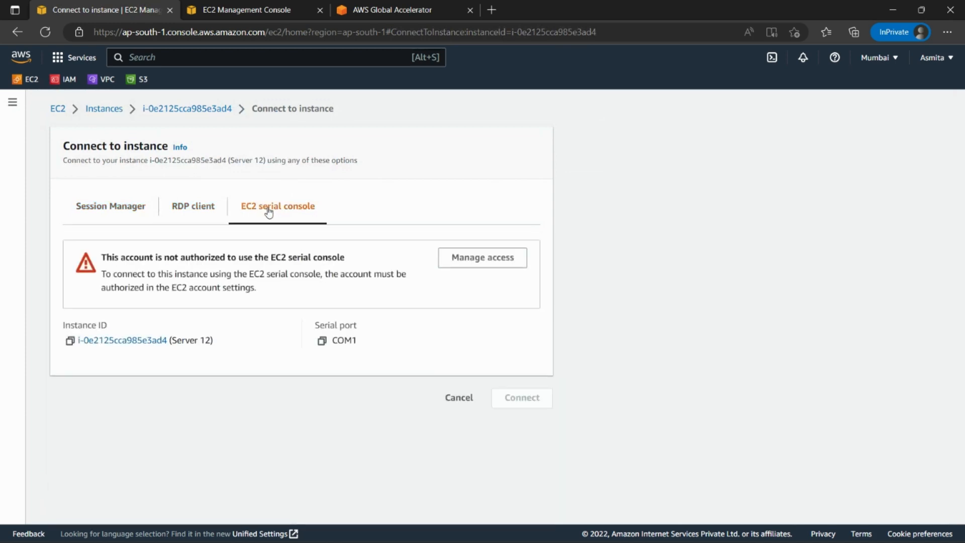
left_click(200, 212)
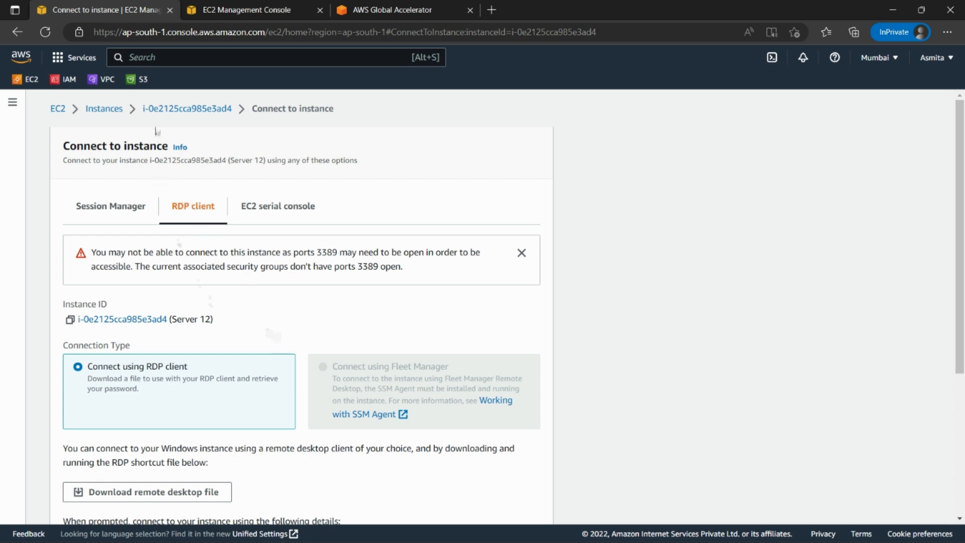
left_click(187, 108)
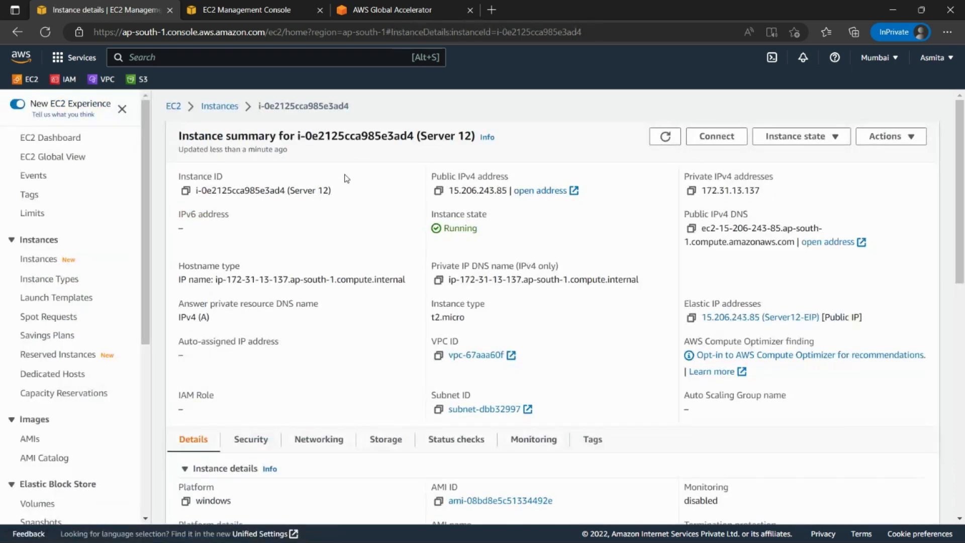
left_click(219, 106)
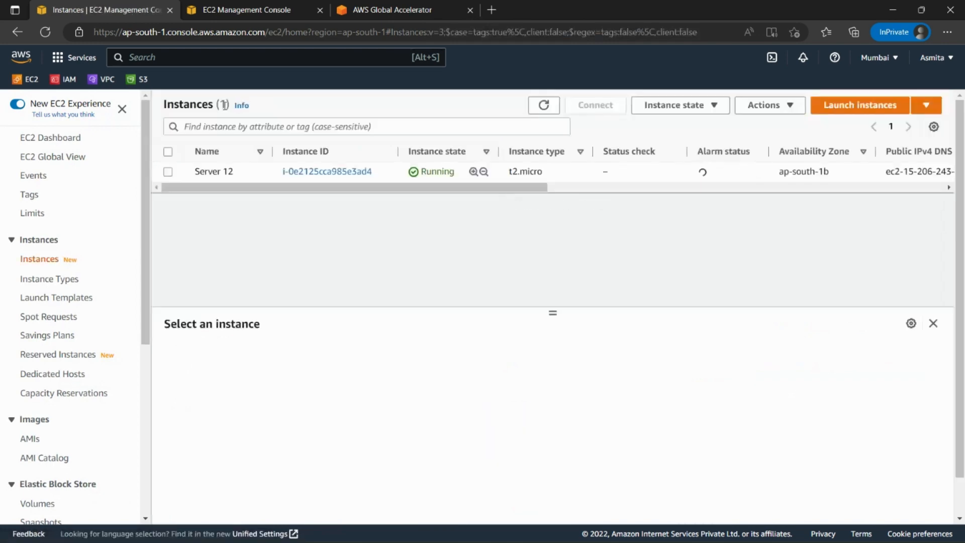
- Select Server 12, examine the attached Elastic IP release information in its termination confirmation, and cancel the termination
left_click(168, 172)
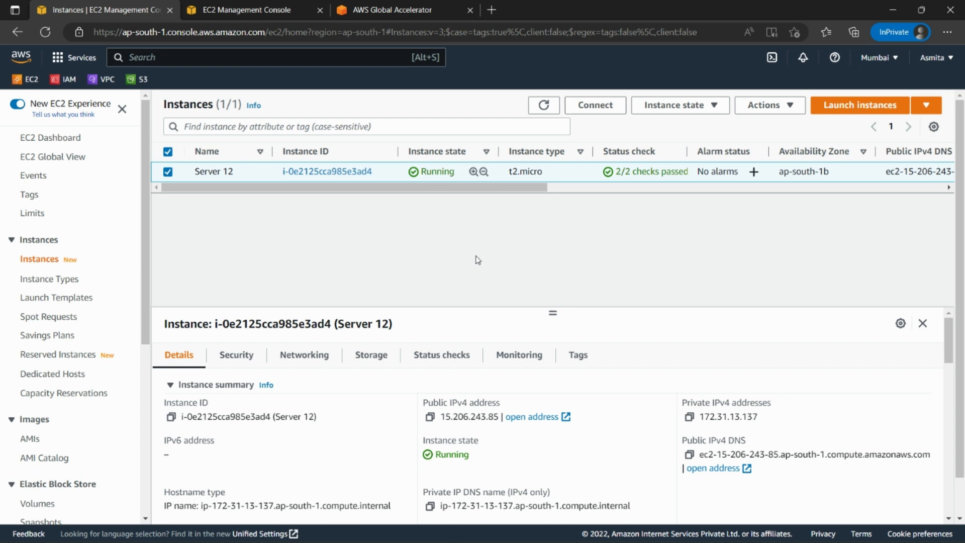
left_click(707, 112)
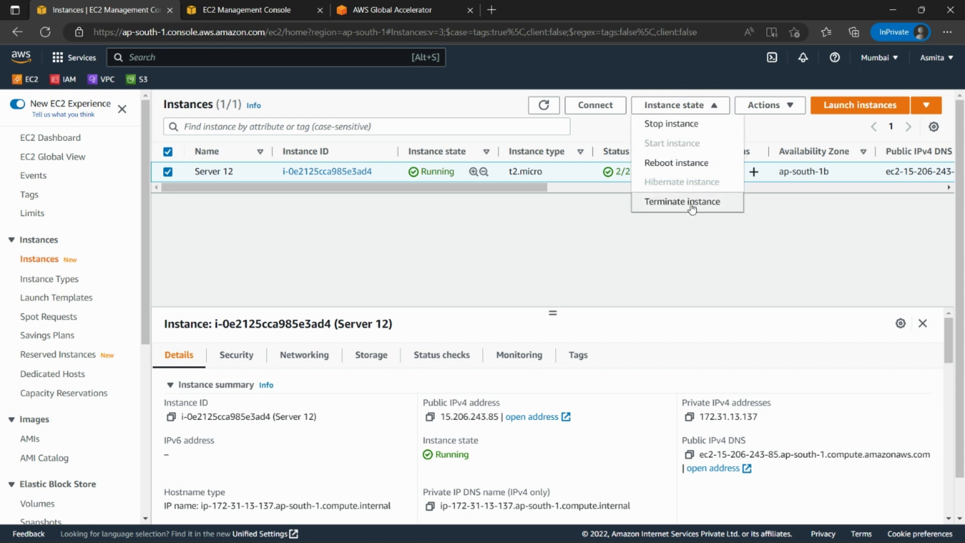
left_click(690, 204)
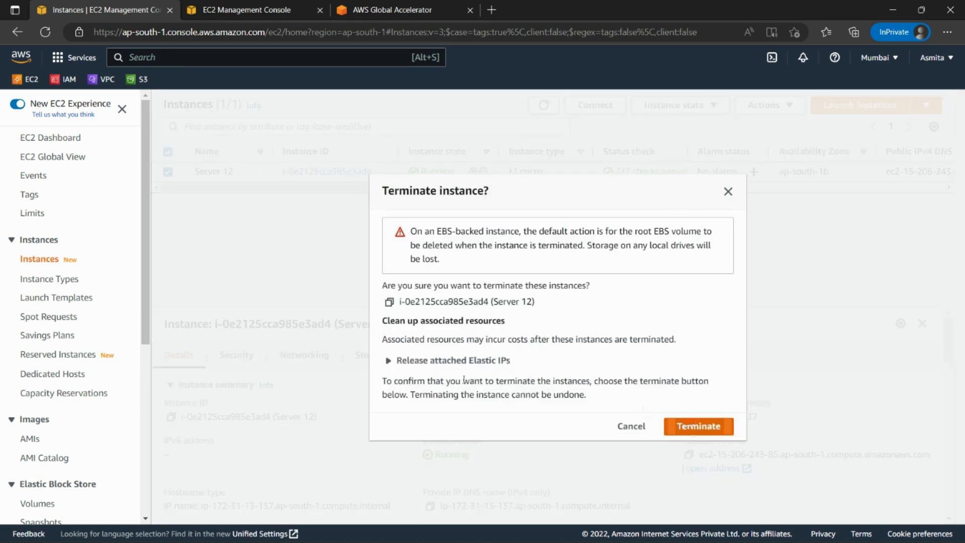
left_click(388, 361)
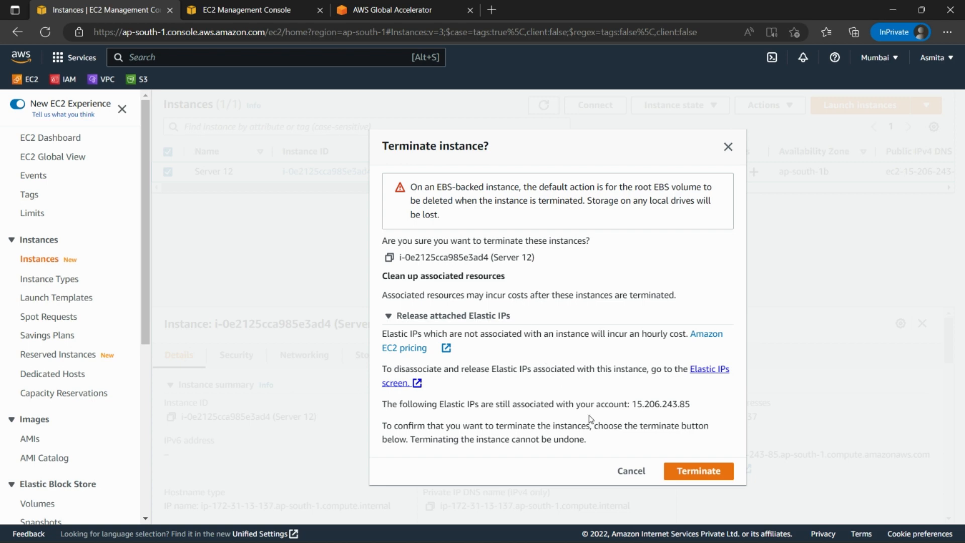
left_click(634, 474)
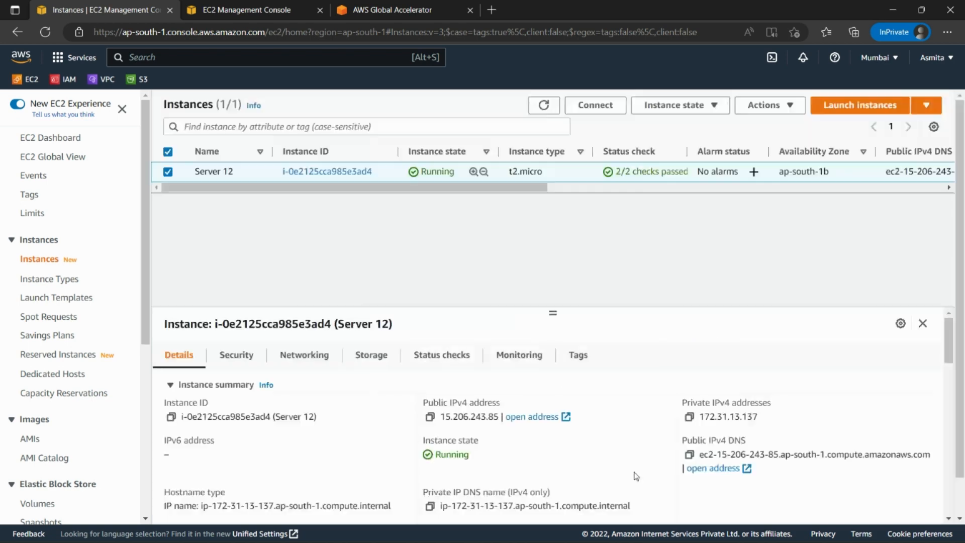
- Disassociate the Server12-EIP Elastic IP address from the Server 12 instance
left_click(274, 14)
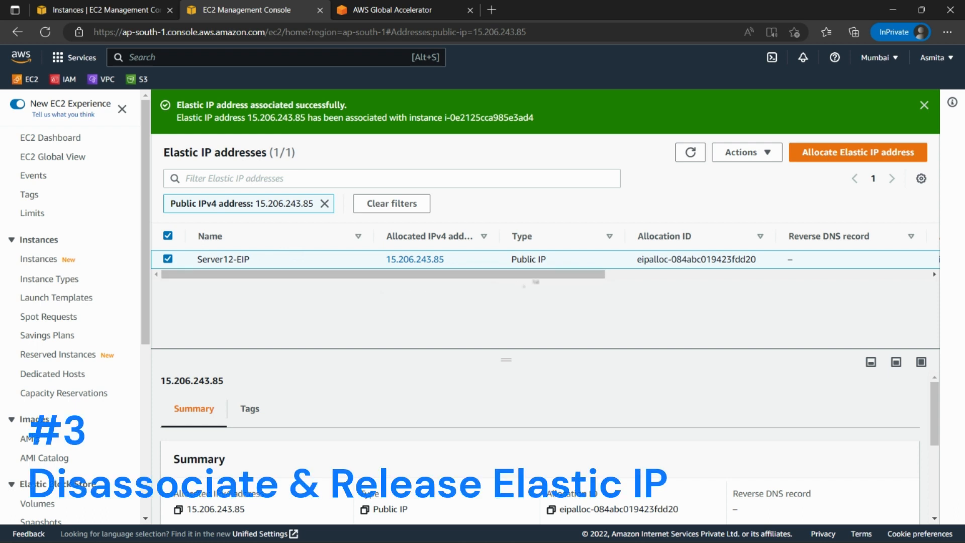
left_click(768, 159)
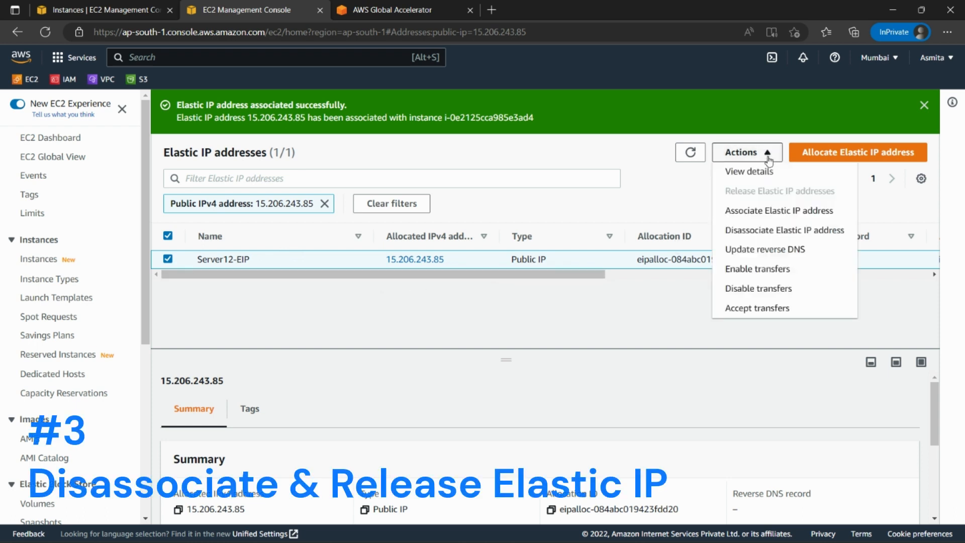
left_click(769, 233)
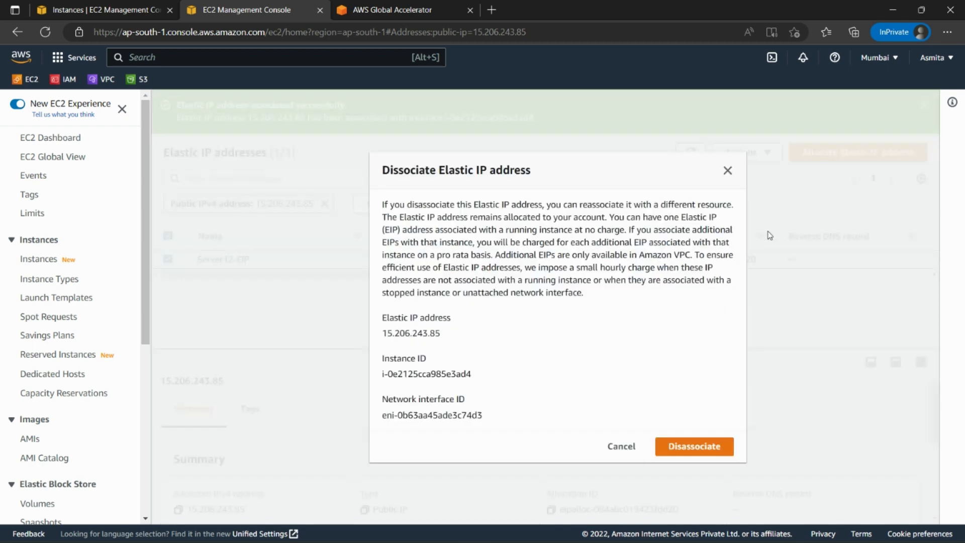
left_click(689, 454)
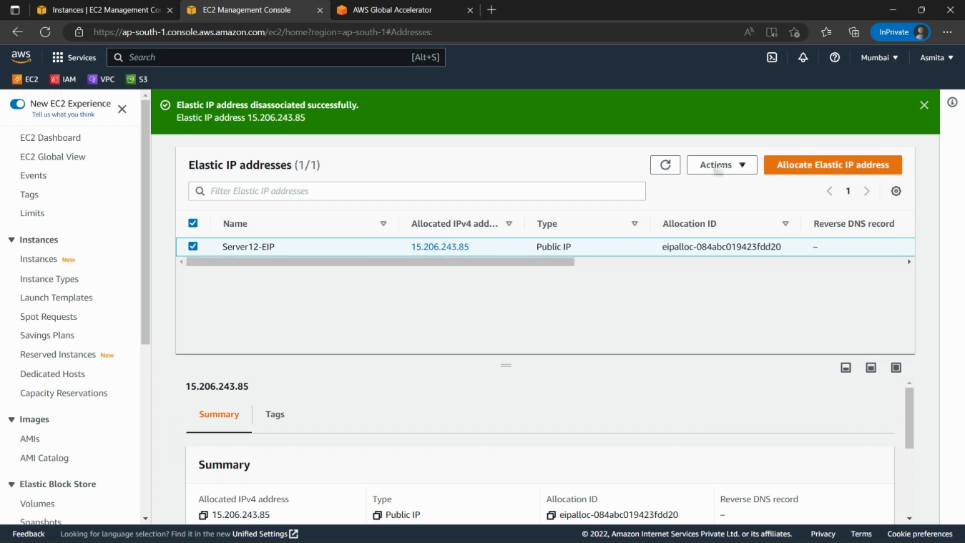
- Release the Server12-EIP Elastic IP address from the account
left_click(734, 166)
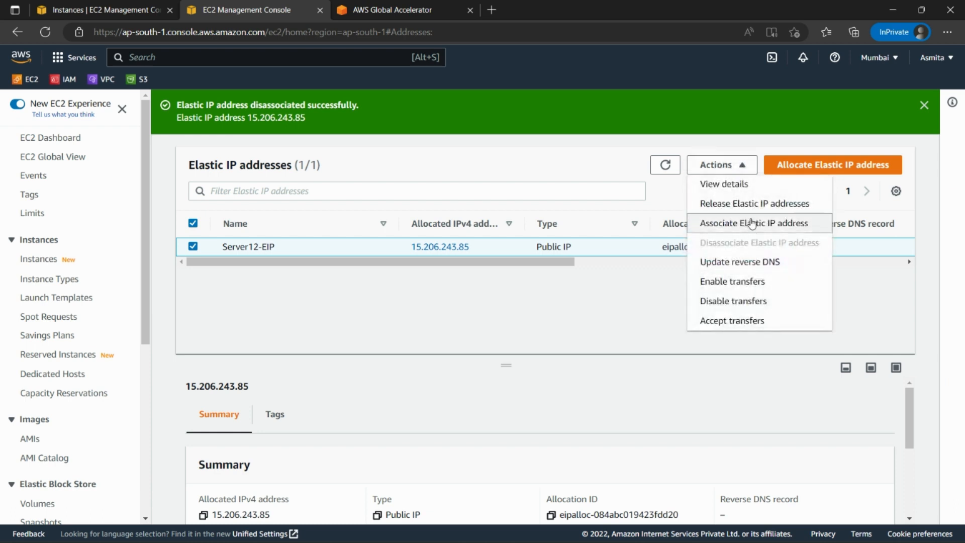
left_click(746, 204)
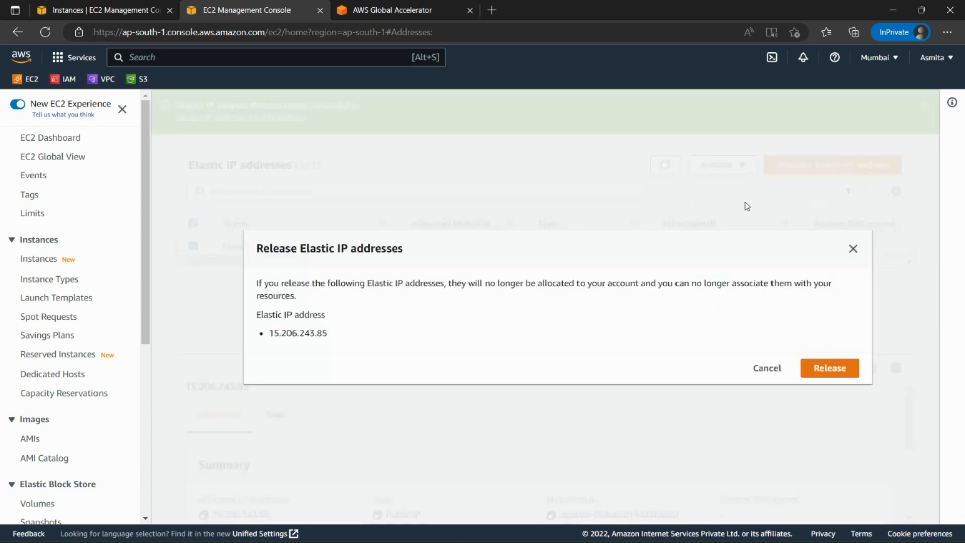
left_click(830, 368)
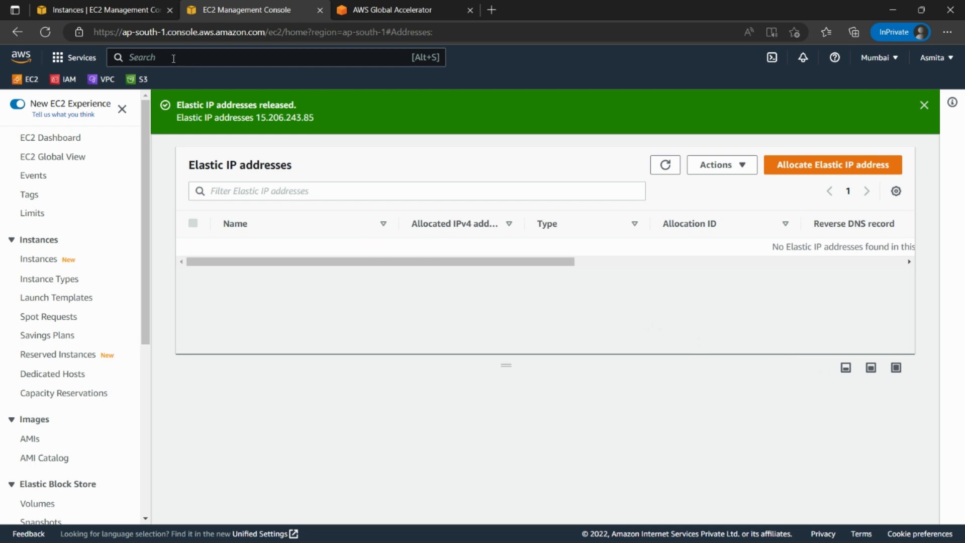
- Return to the instances list, terminate the Server 12 instance and refresh the list
left_click(120, 10)
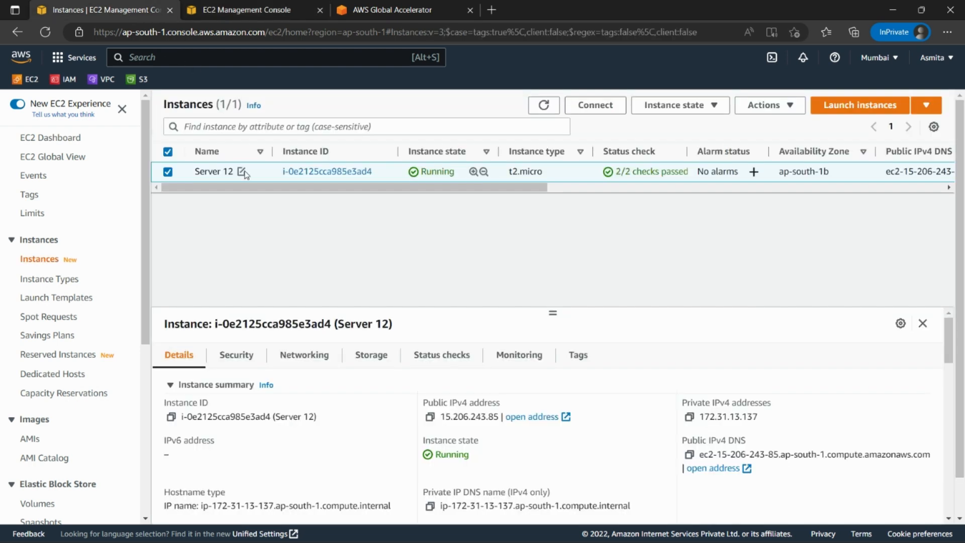
left_click(685, 114)
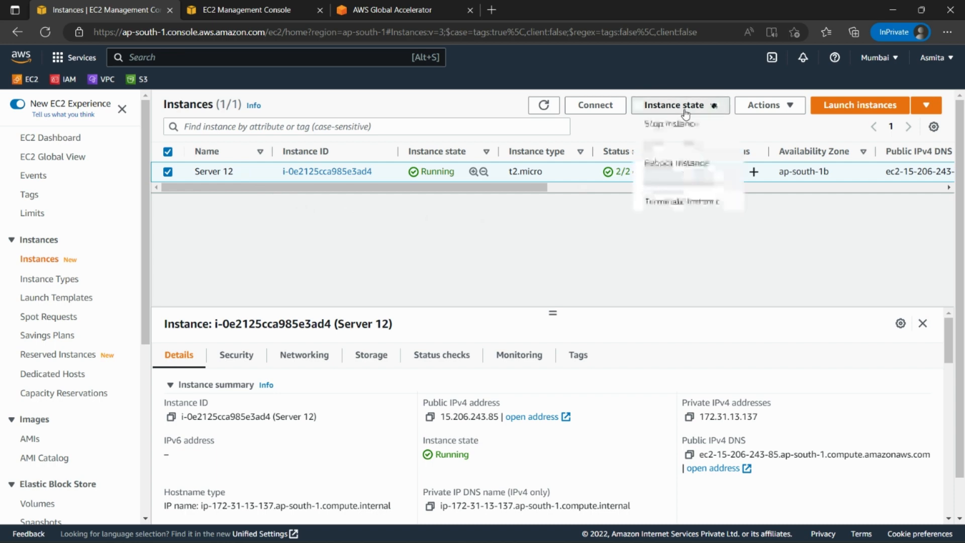
left_click(690, 203)
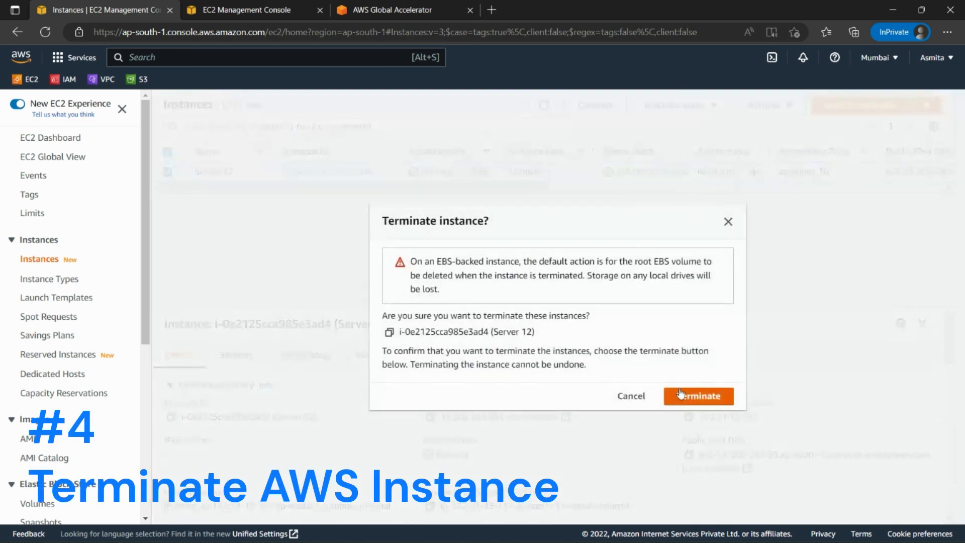
left_click(692, 399)
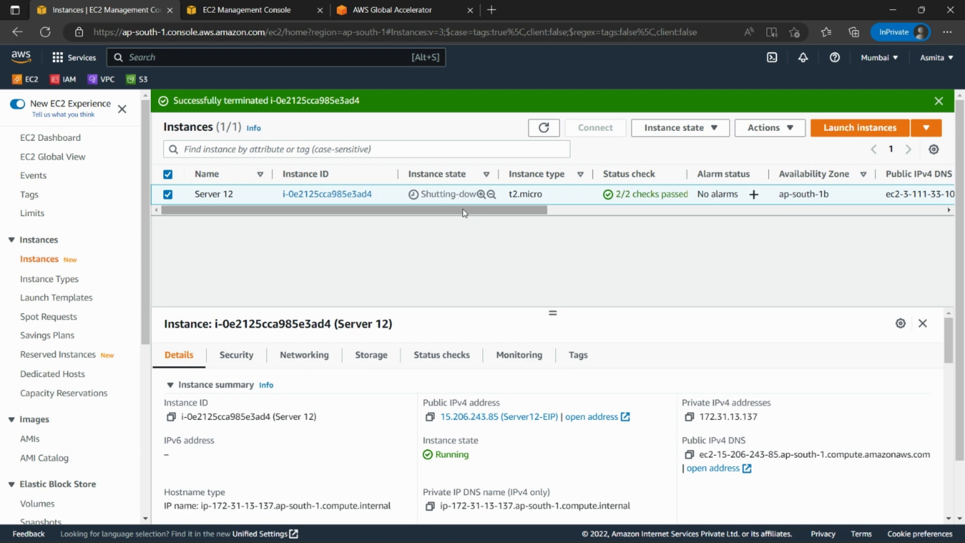
left_click_drag(464, 213, 424, 221)
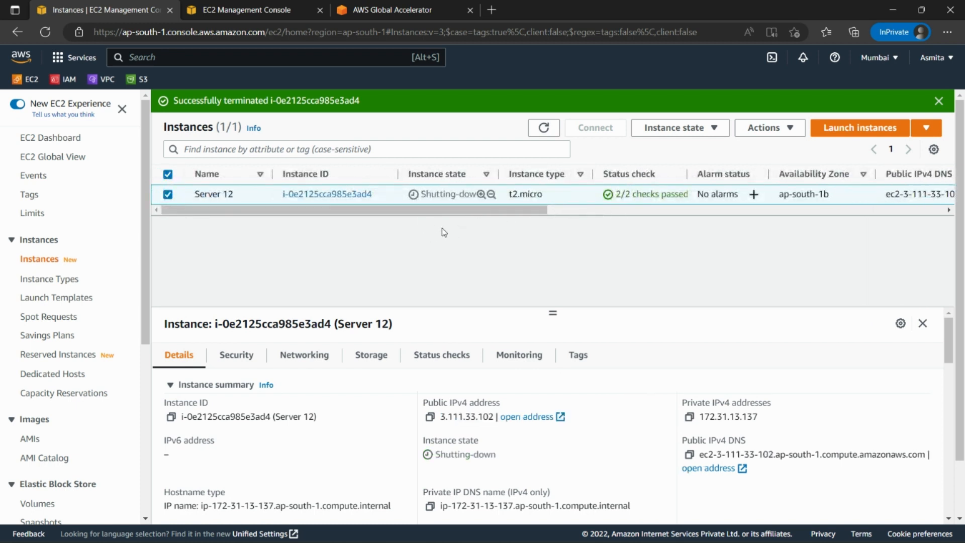
left_click(547, 128)
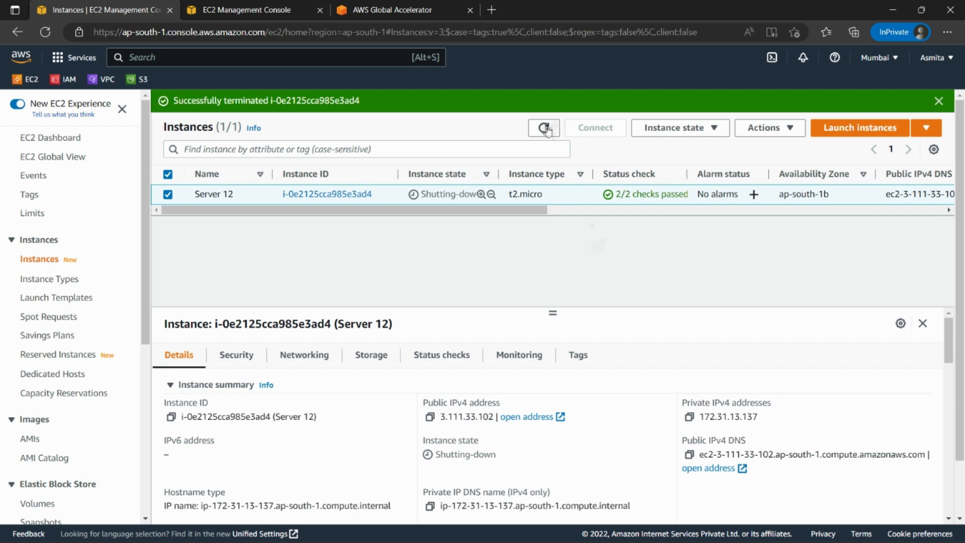